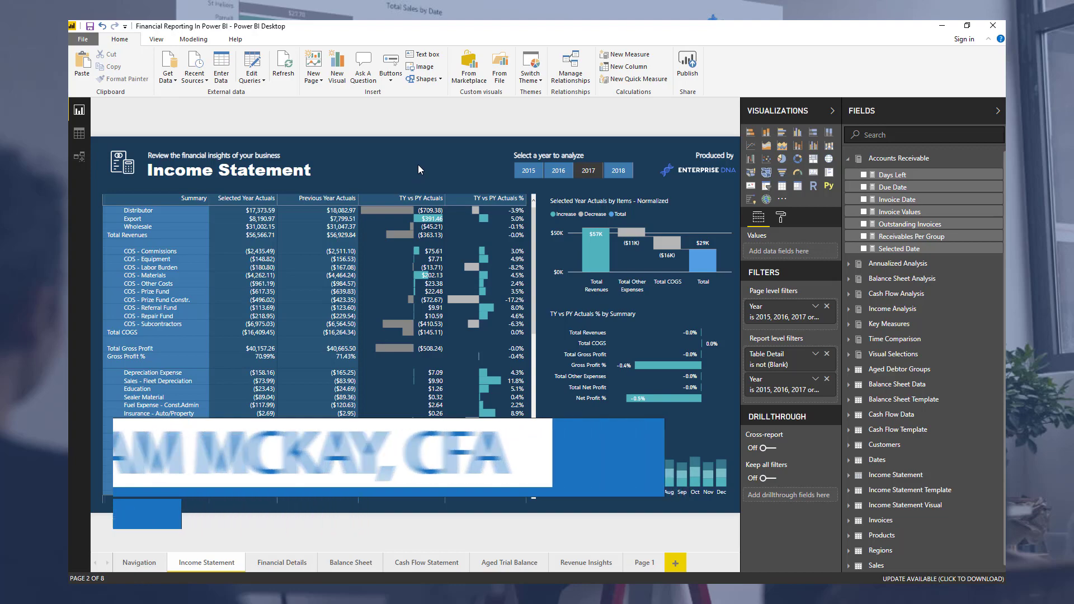
# Collapse the Visualizations pane to a vertical strip to widen the Income Statement page.
pyautogui.click(835, 112)
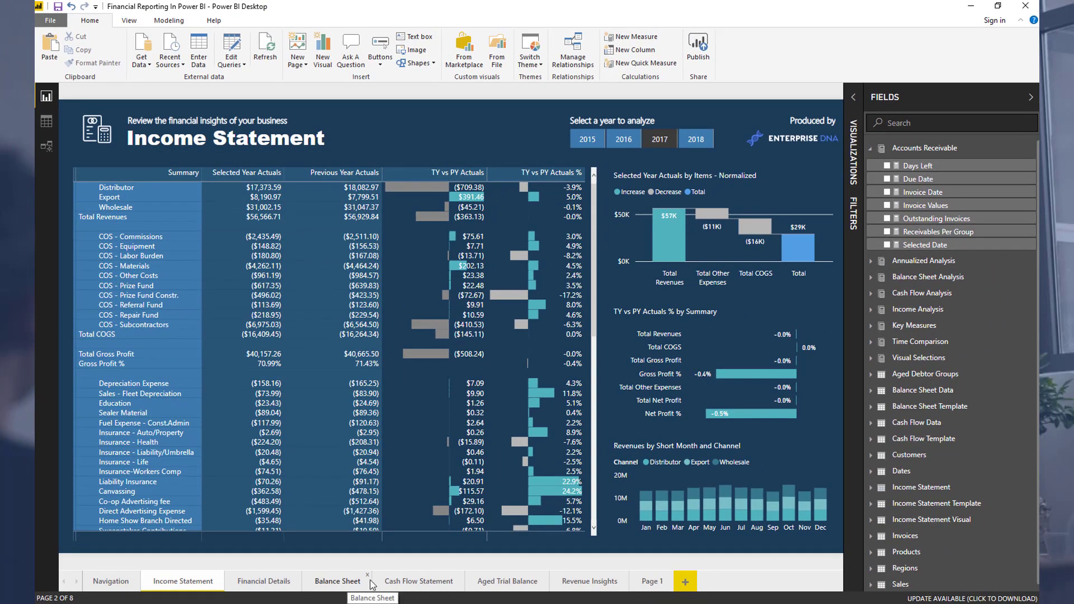
pyautogui.click(340, 582)
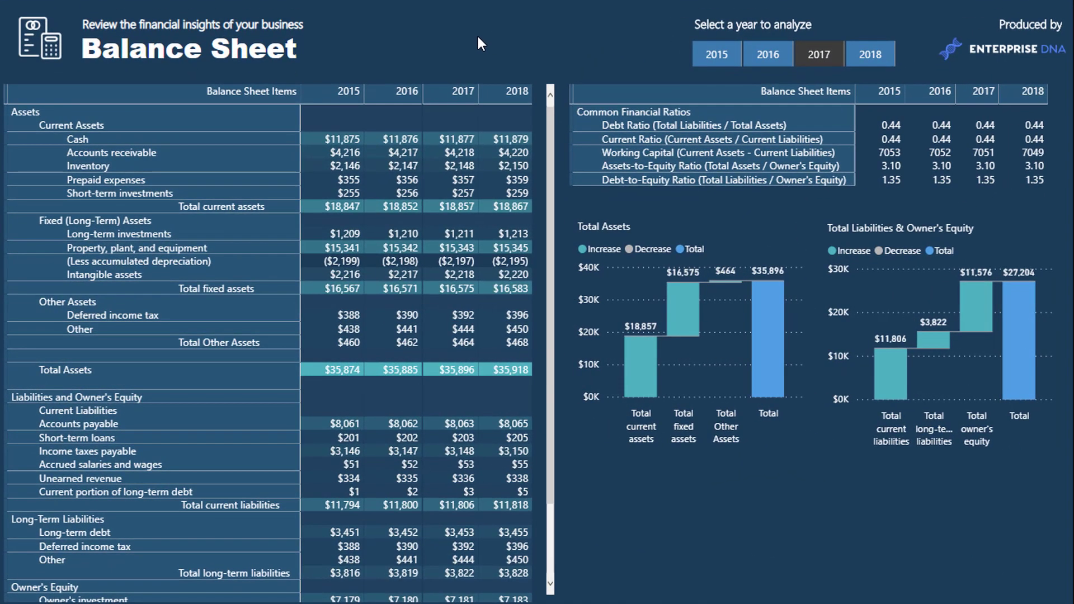
pyautogui.moveTo(291, 88)
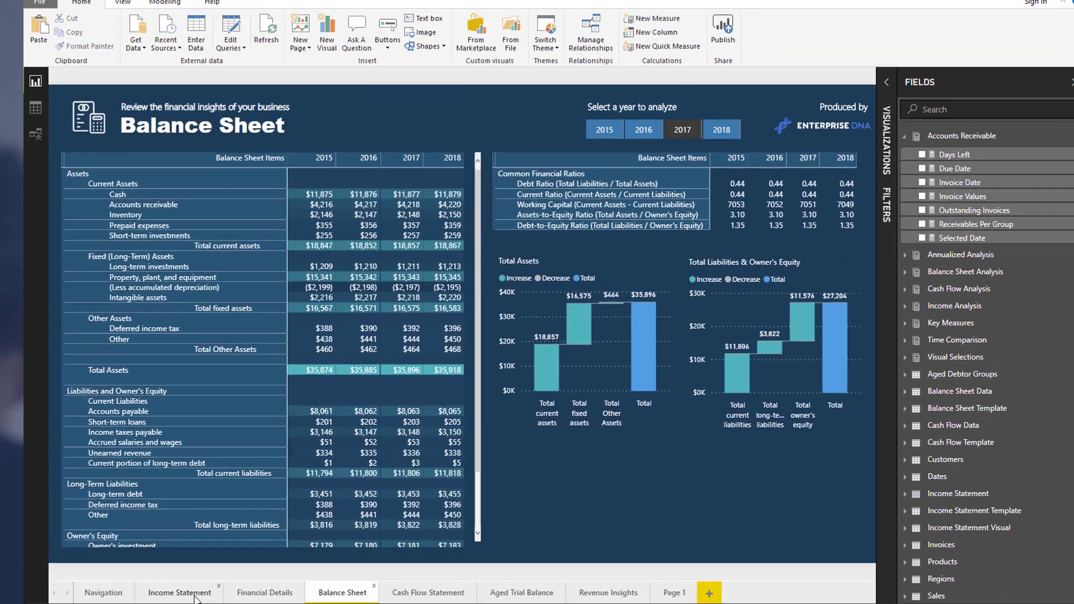
pyautogui.click(180, 523)
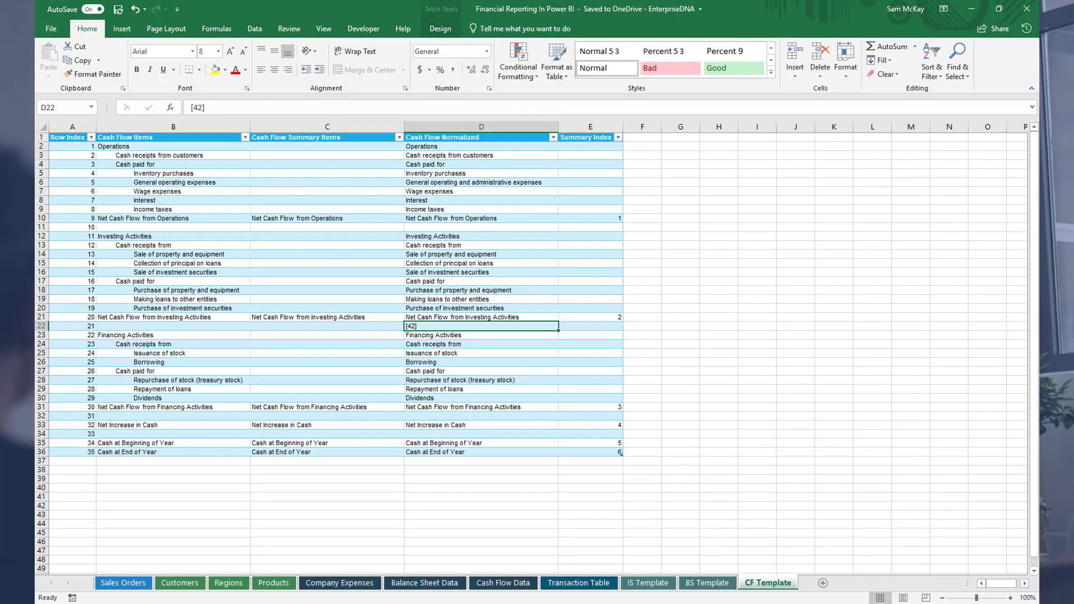
# In the IS Template sheet, select the Distributor to Wholesale revenue items and Total Revenues.
pyautogui.click(647, 583)
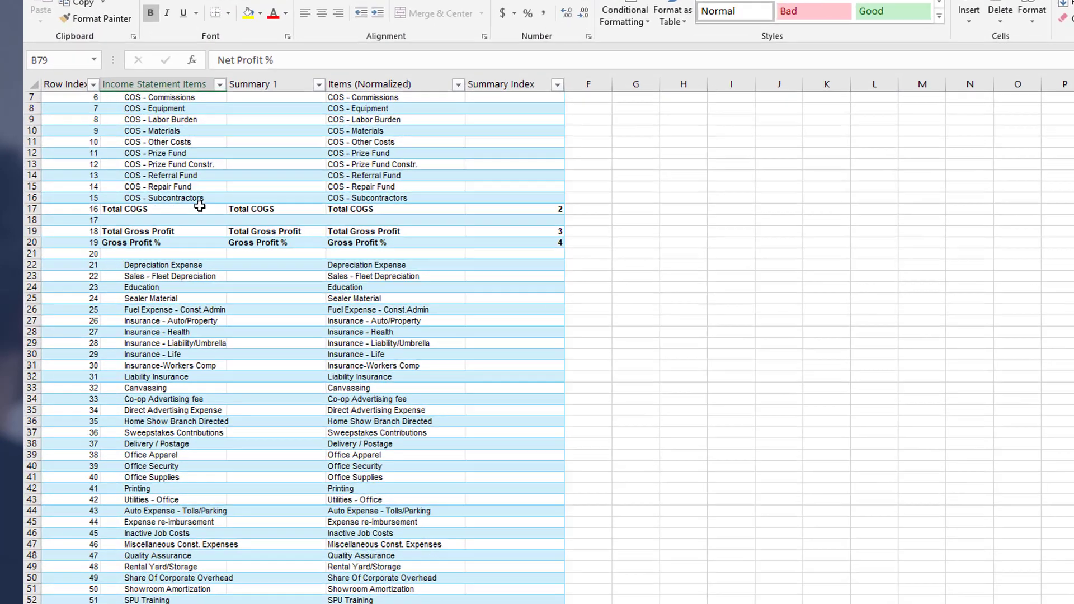
pyautogui.scroll(2, 200, 206)
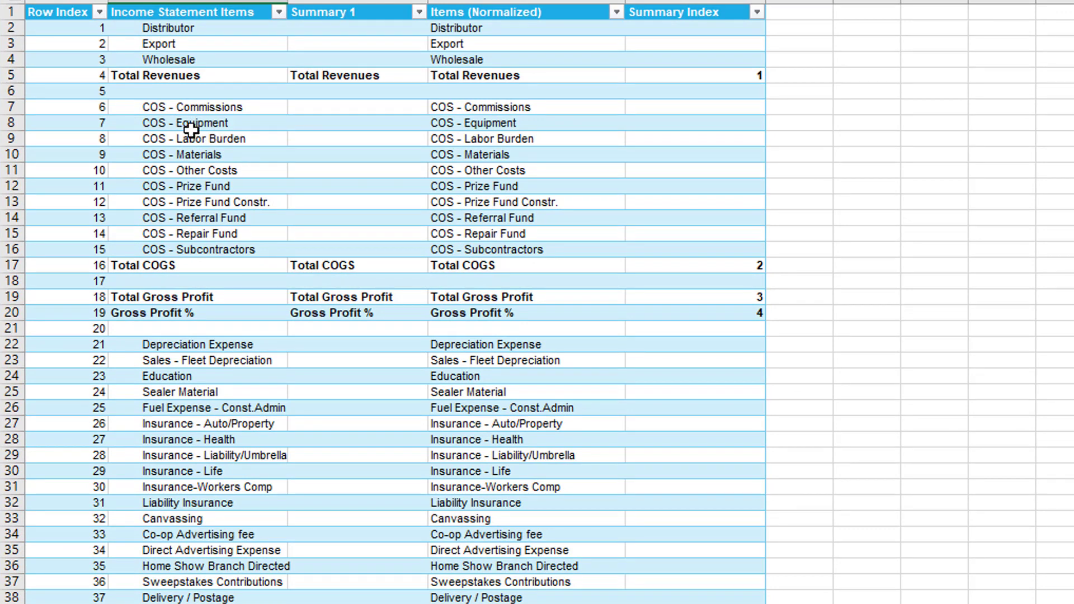
pyautogui.click(202, 2)
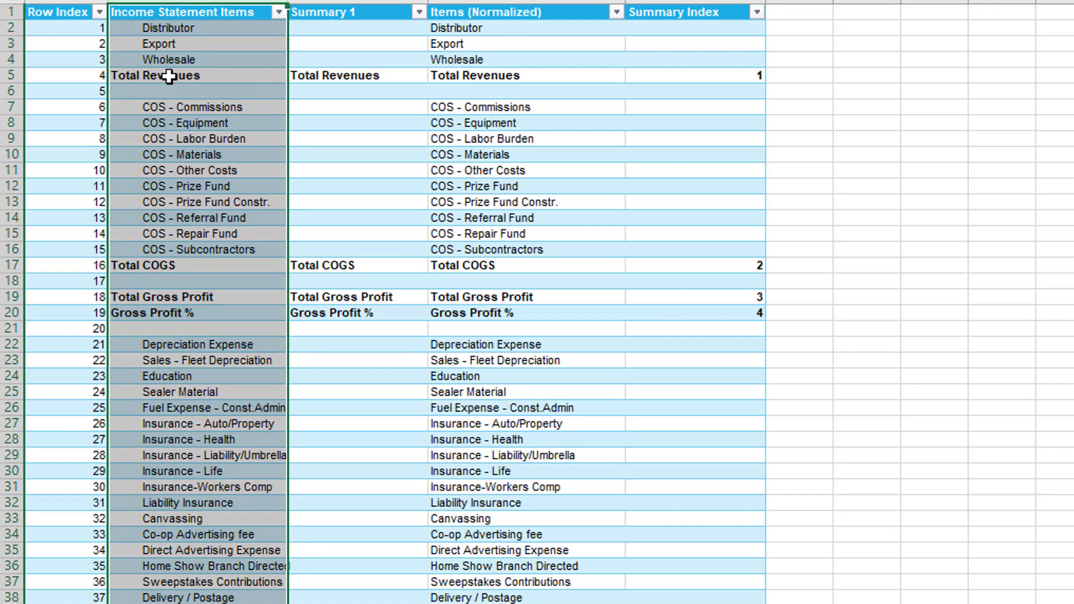
pyautogui.moveTo(182, 29); pyautogui.dragTo(186, 59)
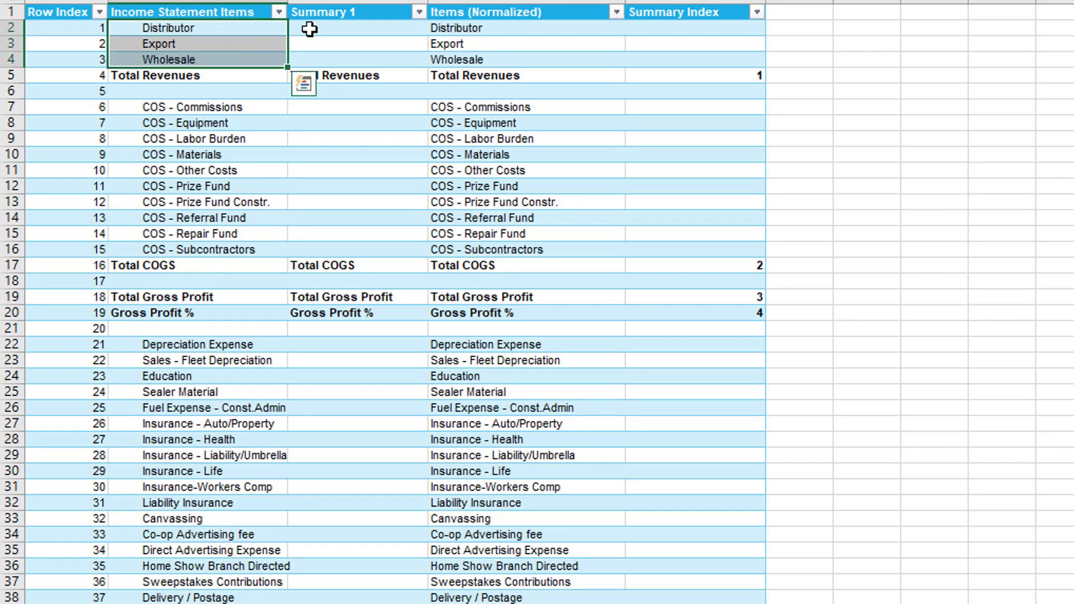
pyautogui.click(284, 71)
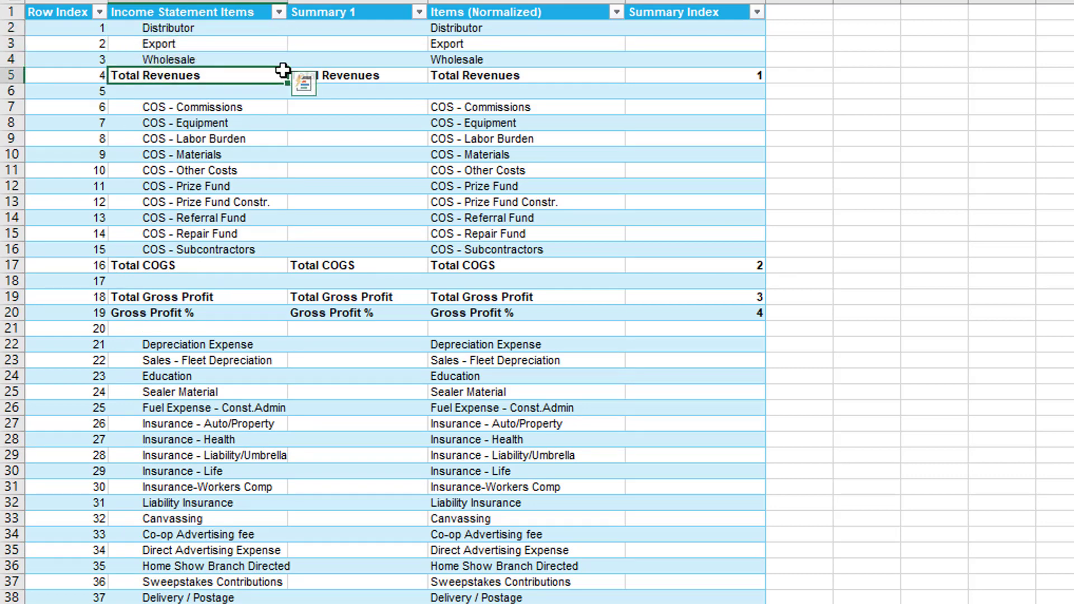
pyautogui.moveTo(283, 70); pyautogui.dragTo(315, 73)
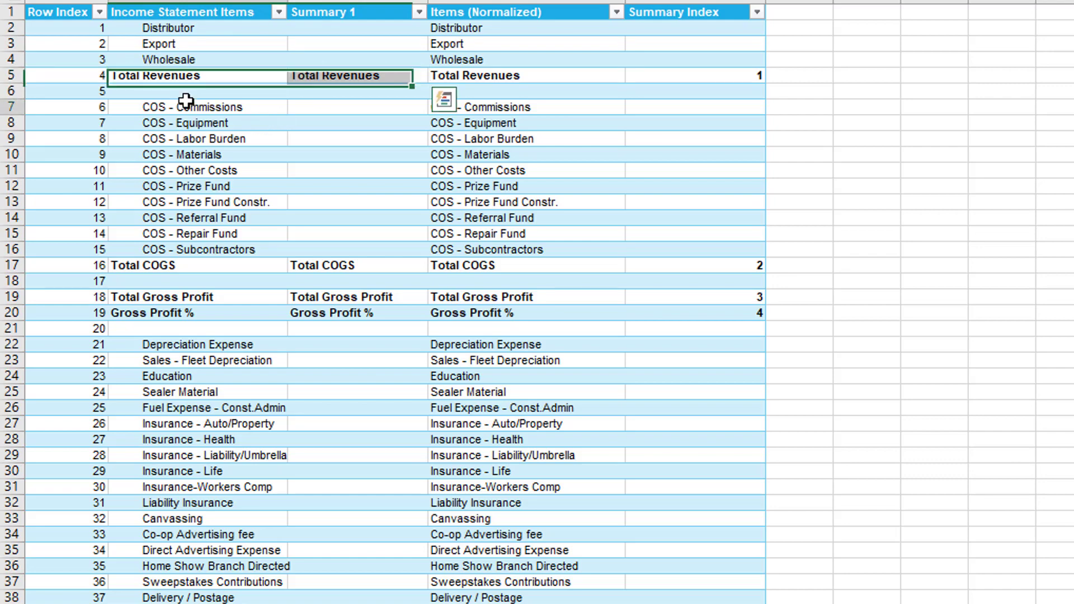
# Select the COS items from Commissions to Subcontractors, Total COGS, Total Gross Profit and Gross Profit %.
pyautogui.moveTo(185, 99); pyautogui.dragTo(185, 252)
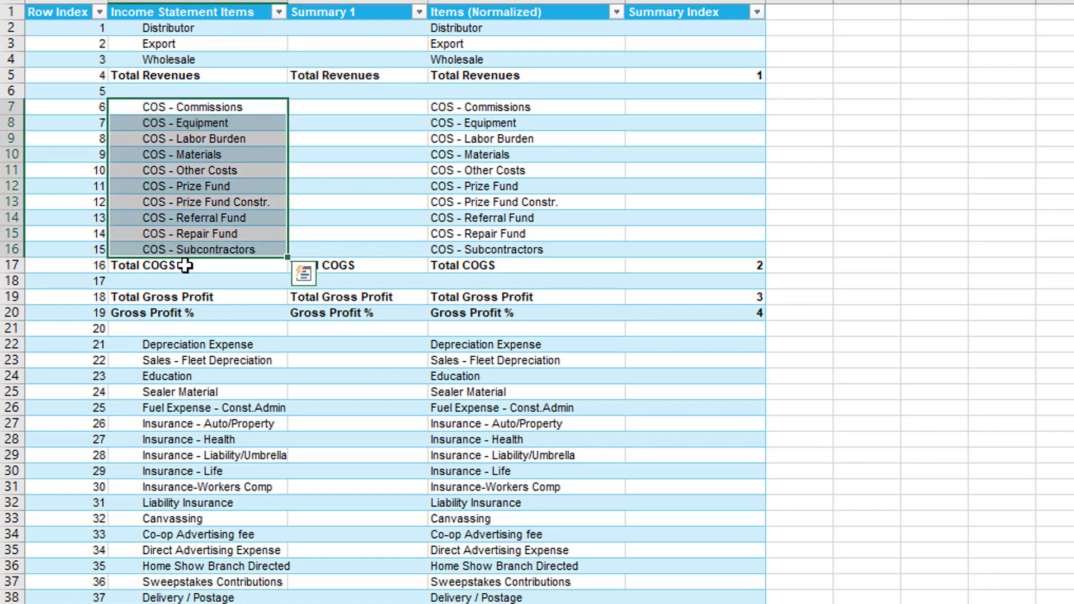
pyautogui.click(185, 266)
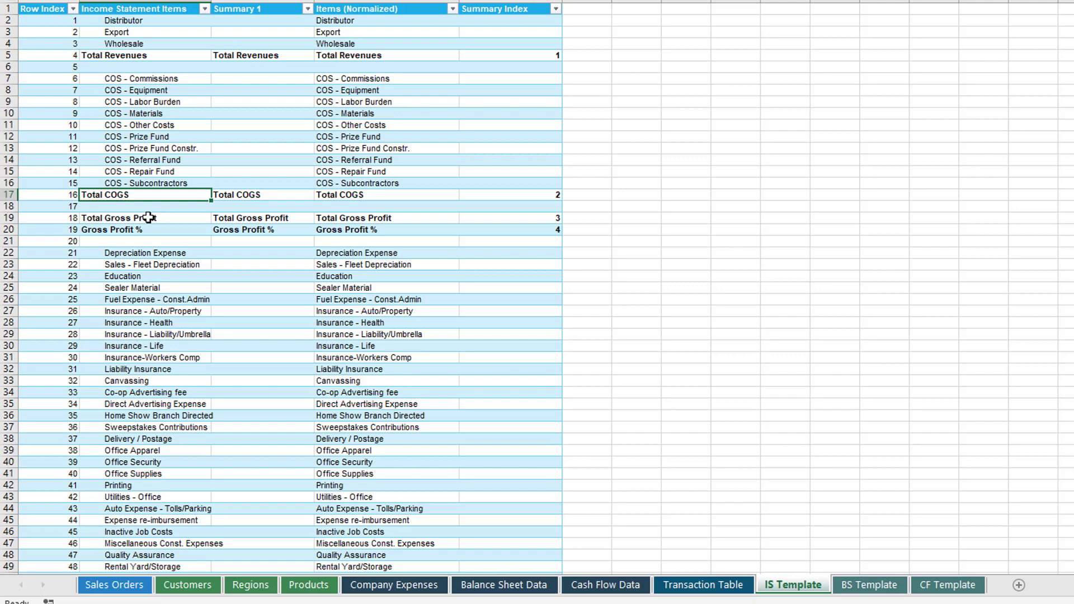
pyautogui.click(202, 296)
pyautogui.click(146, 226)
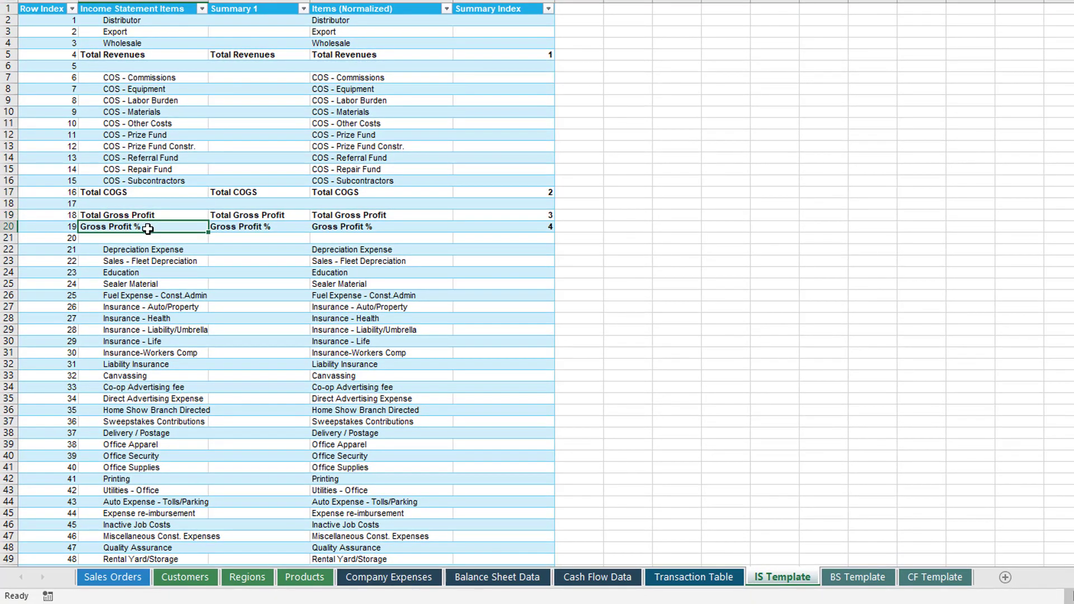
# Review the lower income statement items in column B, then minimize Excel.
pyautogui.scroll(-13, 154, 249)
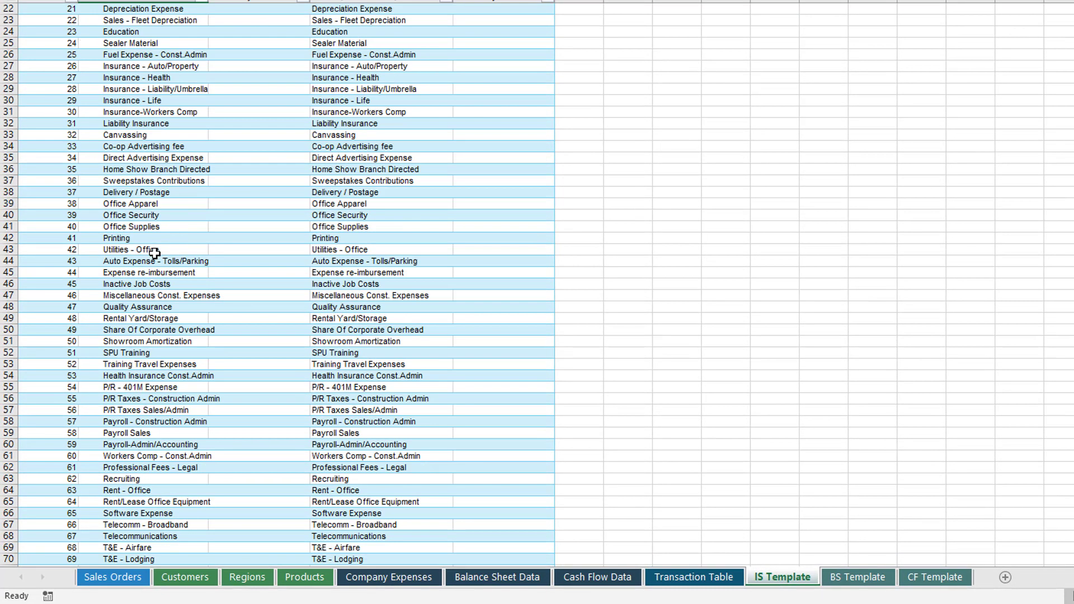
pyautogui.scroll(-3, 155, 253)
pyautogui.moveTo(154, 76); pyautogui.dragTo(177, 375)
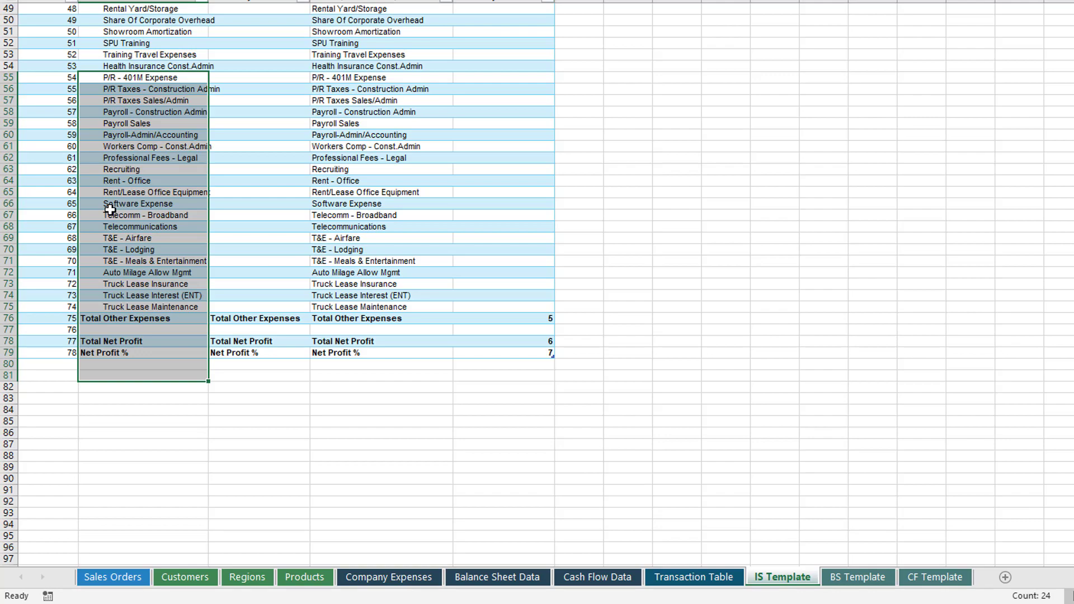
pyautogui.scroll(5, 110, 209)
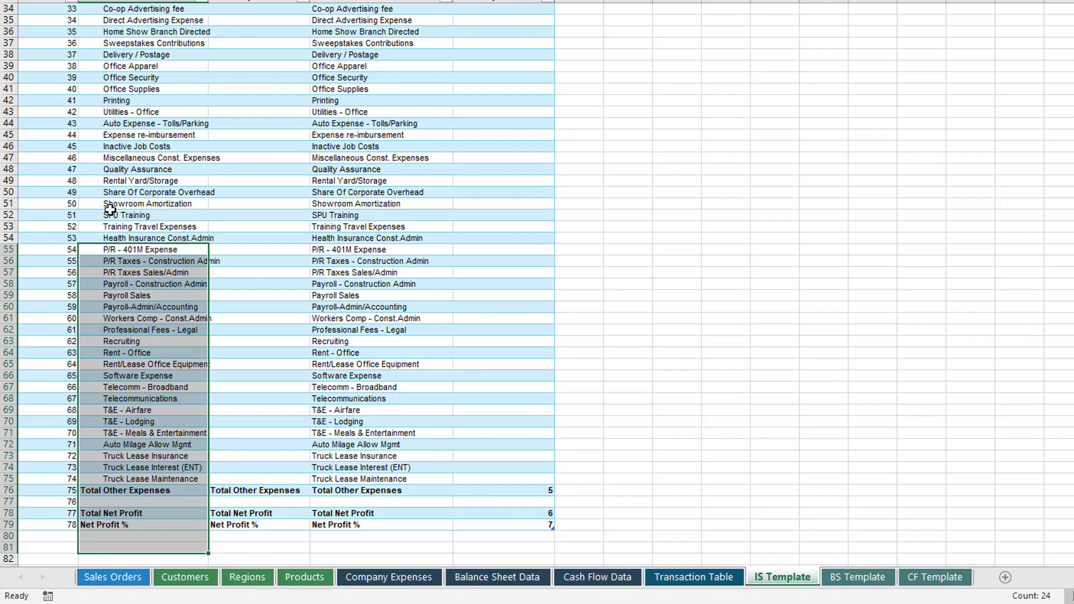
pyautogui.scroll(11, 110, 209)
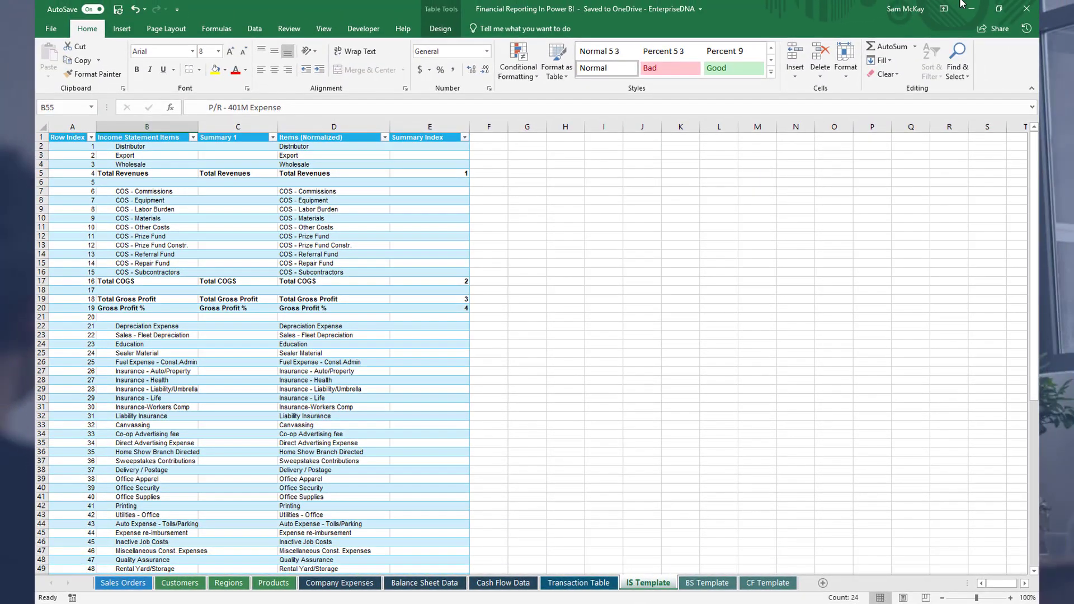
pyautogui.click(970, 8)
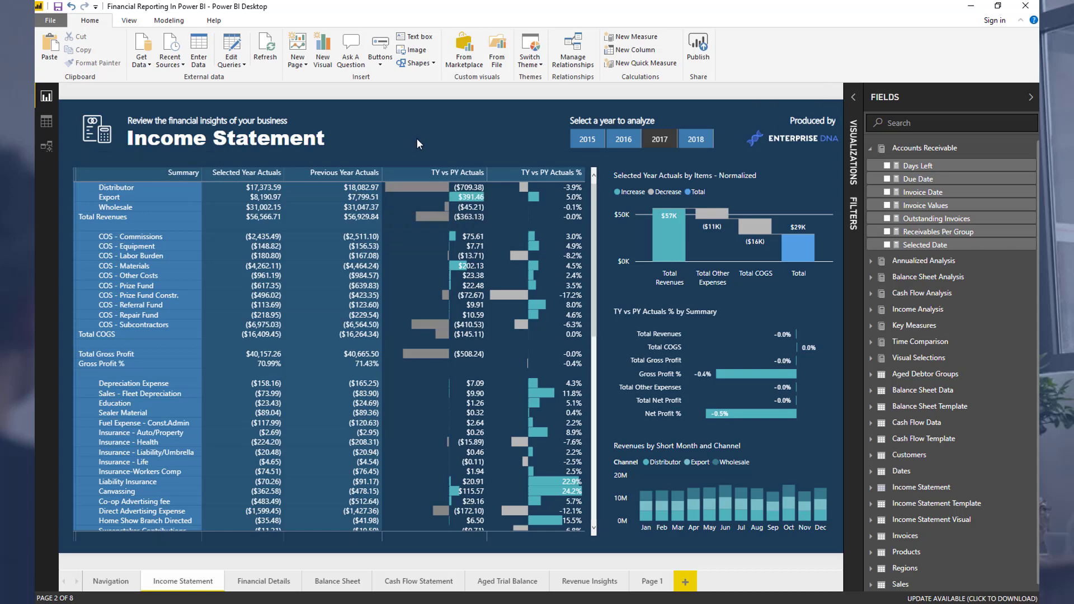
# Collapse Accounts Receivable, select the income statement table, and switch to Model view.
pyautogui.click(871, 149)
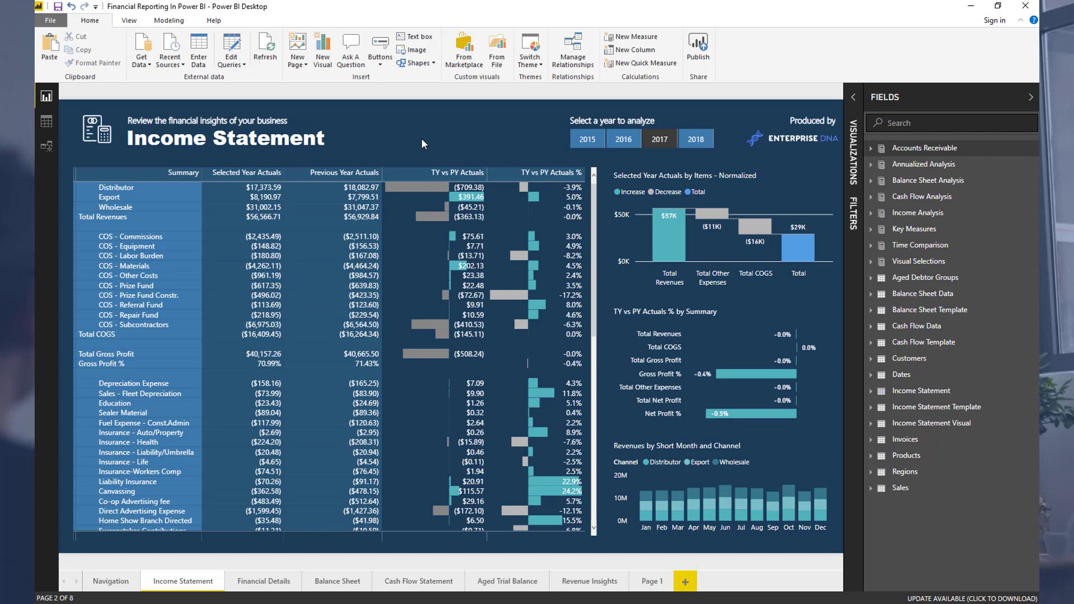
pyautogui.click(336, 193)
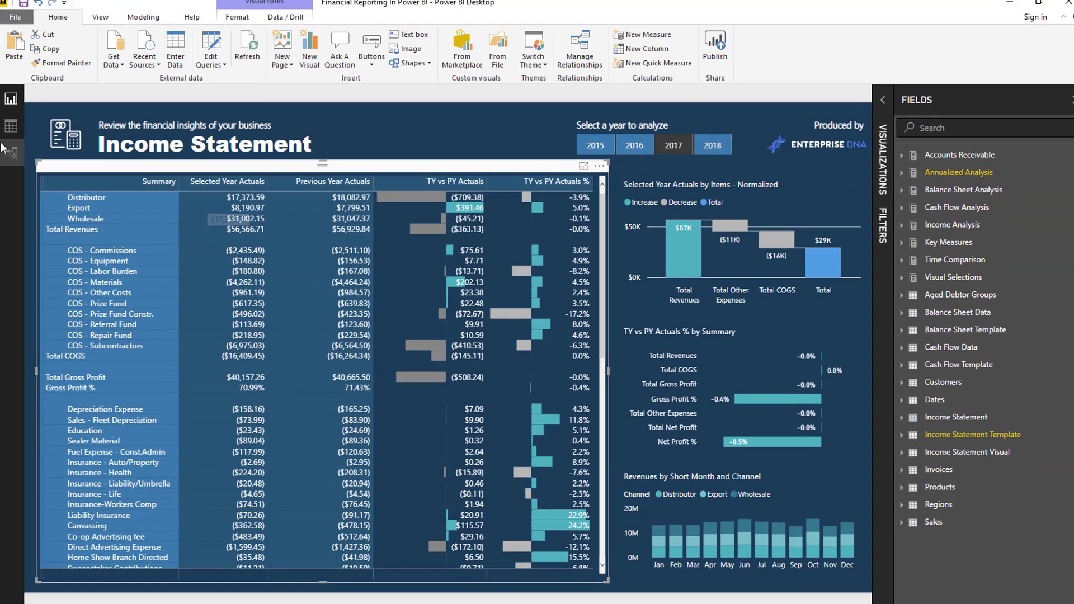
pyautogui.click(13, 157)
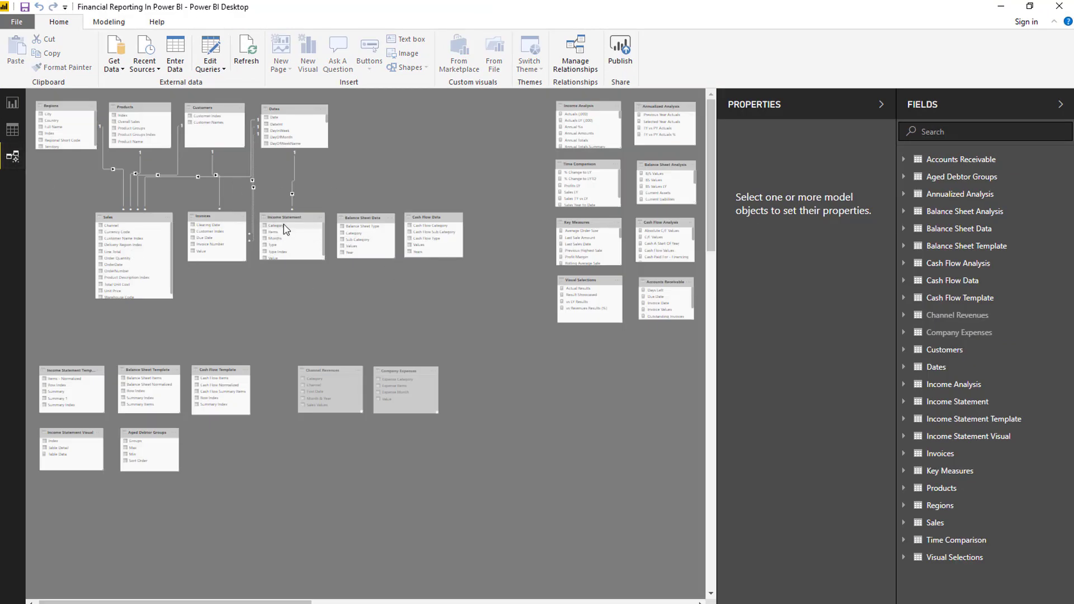
# Collapse the Properties pane, then zoom and pan across the model diagram's tables.
pyautogui.click(881, 106)
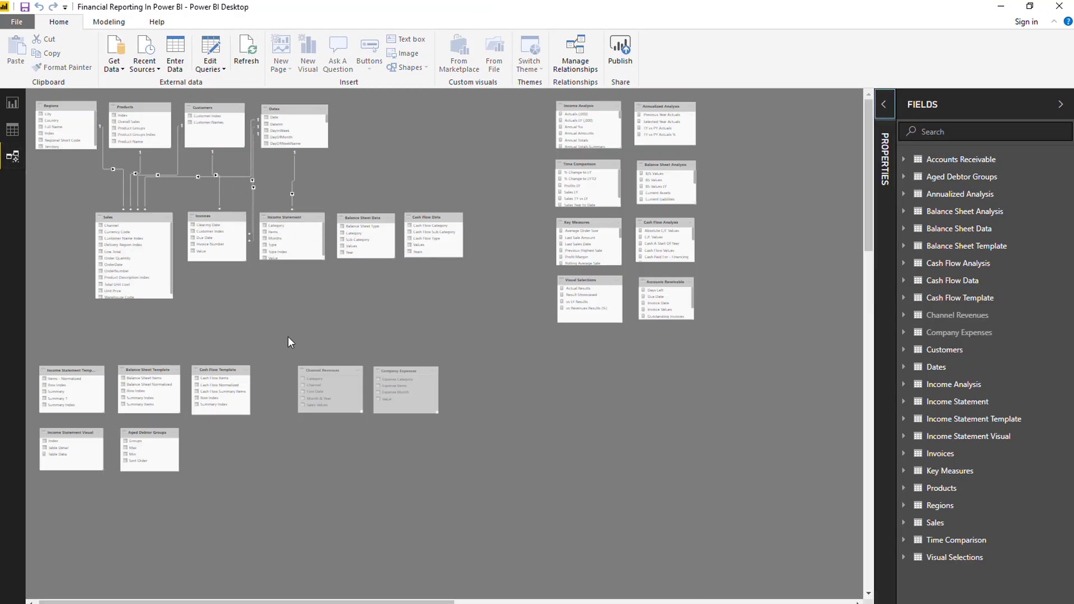
pyautogui.scroll(3, 287, 337)
pyautogui.scroll(2, 135, 256)
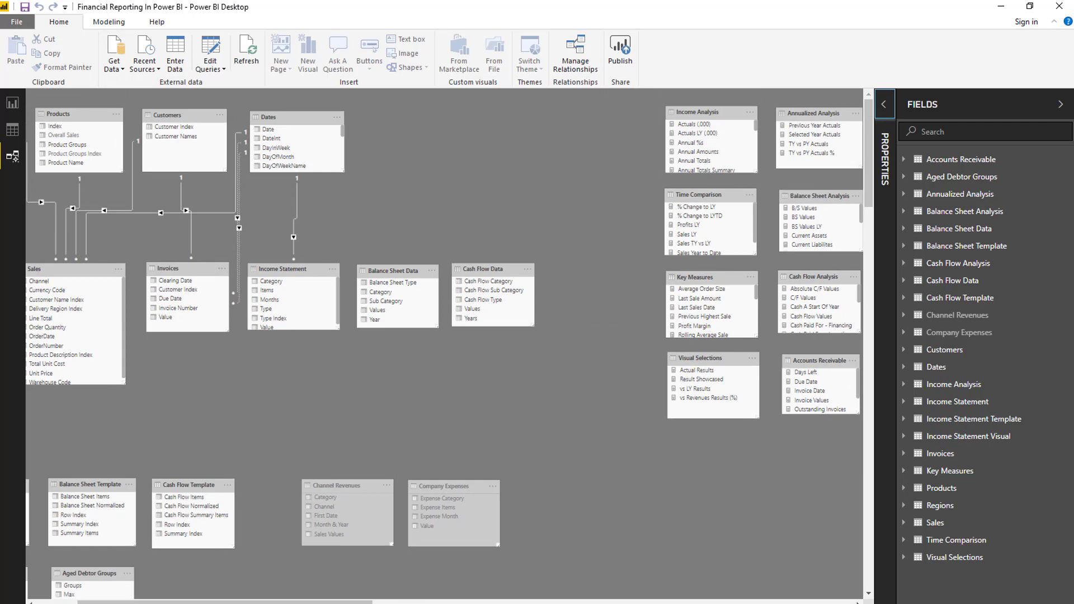
pyautogui.moveTo(223, 602); pyautogui.dragTo(185, 602)
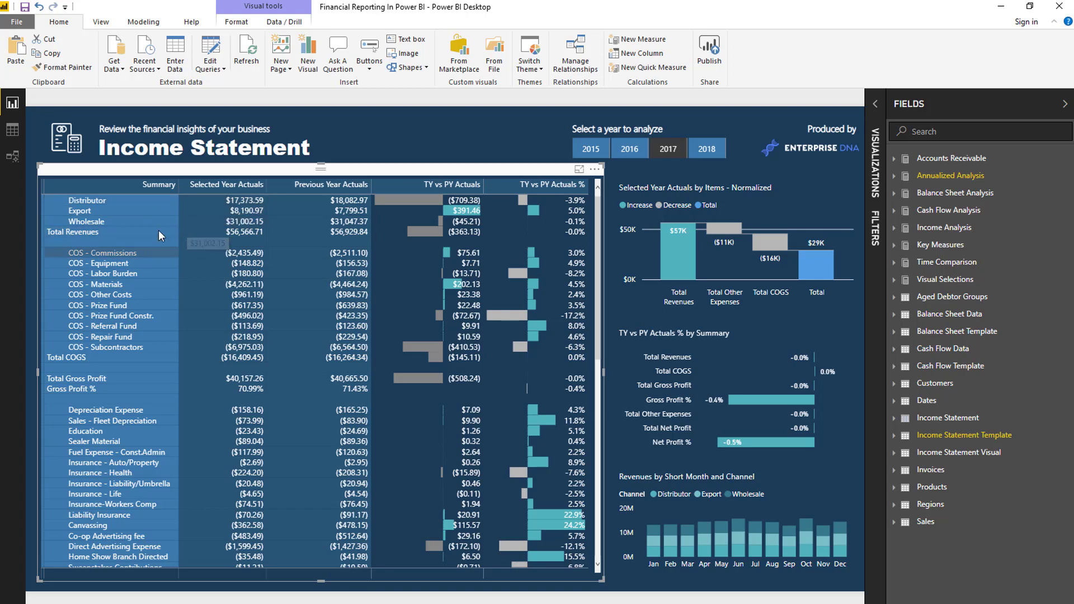
# Briefly expand Annualized Analysis, then expand Income Analysis to list Revenues, COGS, Gross Profit and Net Profit.
pyautogui.click(951, 175)
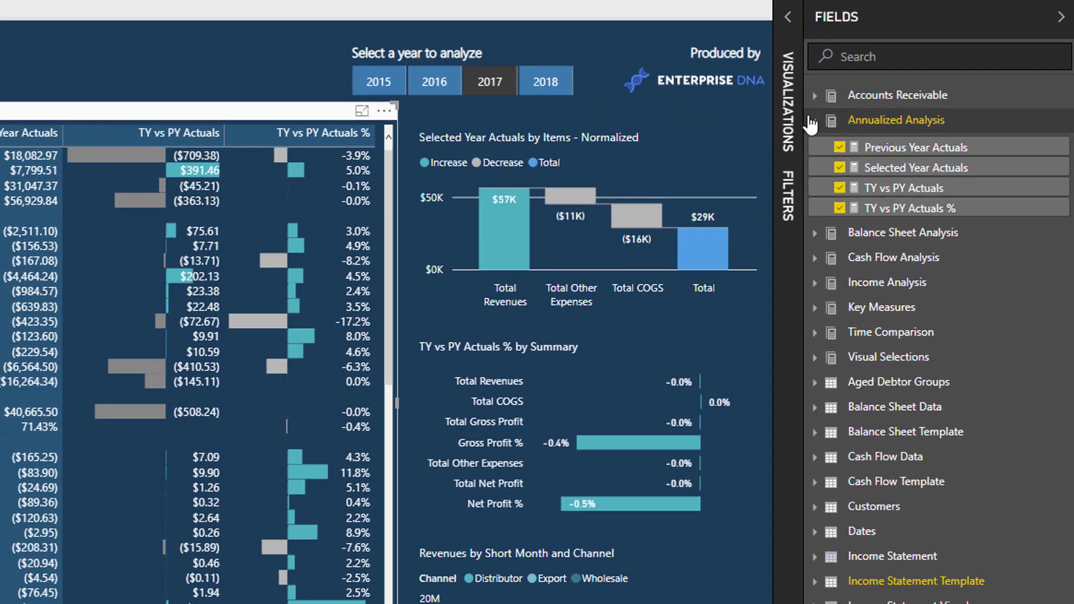
pyautogui.click(832, 134)
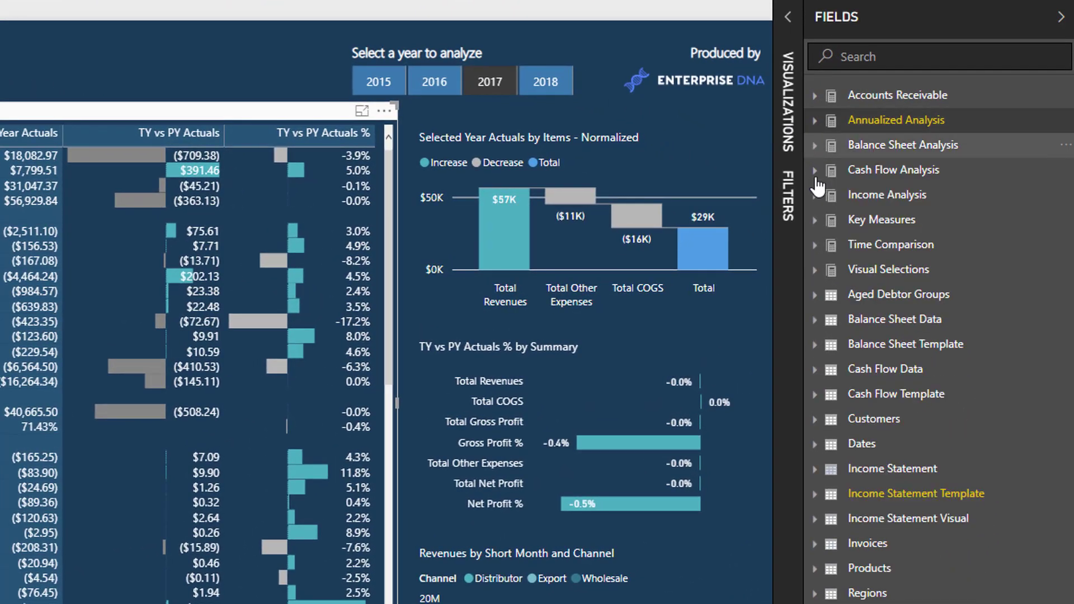
pyautogui.click(816, 196)
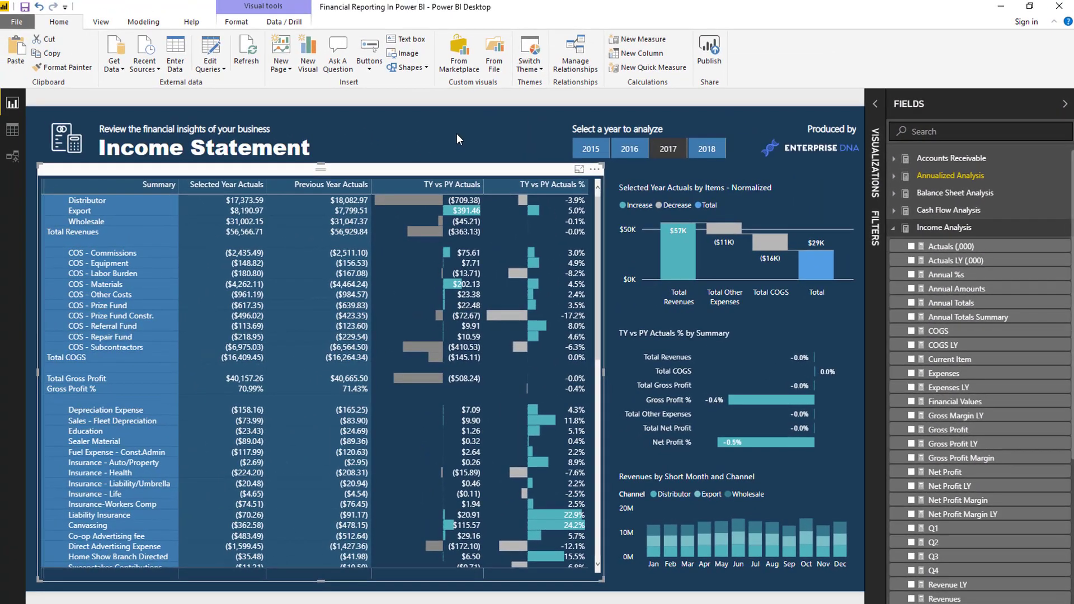
# Open the Revenues measure and highlight its two-line DAX formula.
pyautogui.click(944, 596)
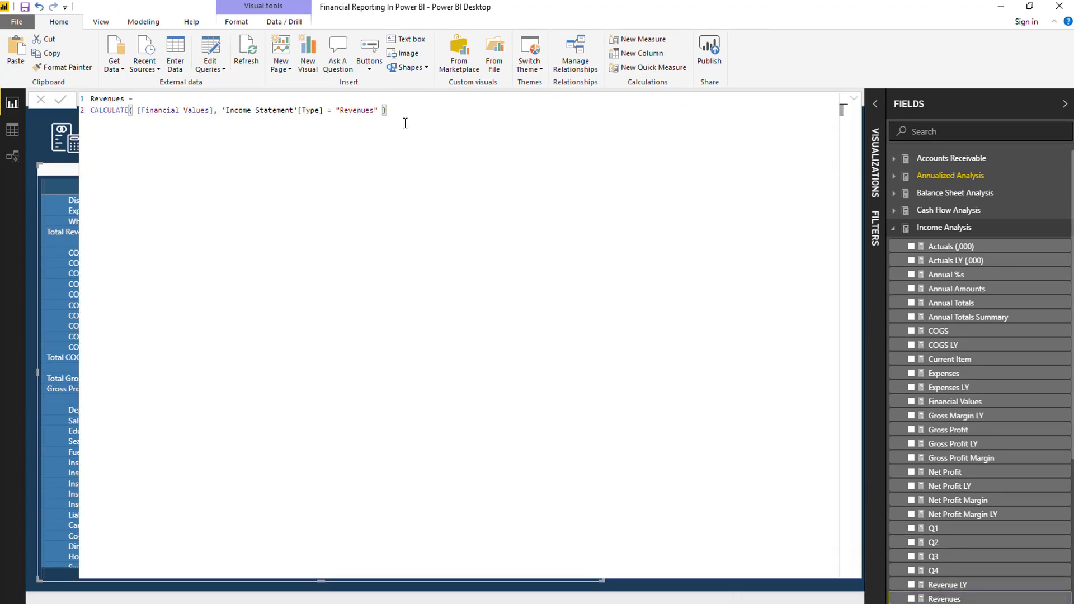
pyautogui.hotkey('ctrl', 'a')
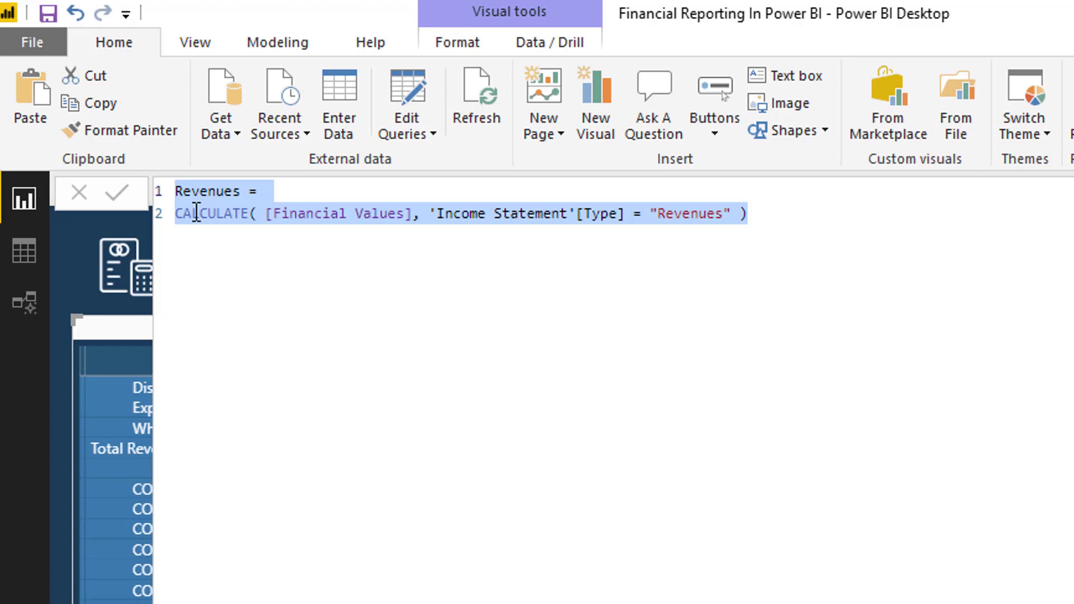
pyautogui.click(771, 210)
pyautogui.moveTo(763, 212); pyautogui.dragTo(494, 213)
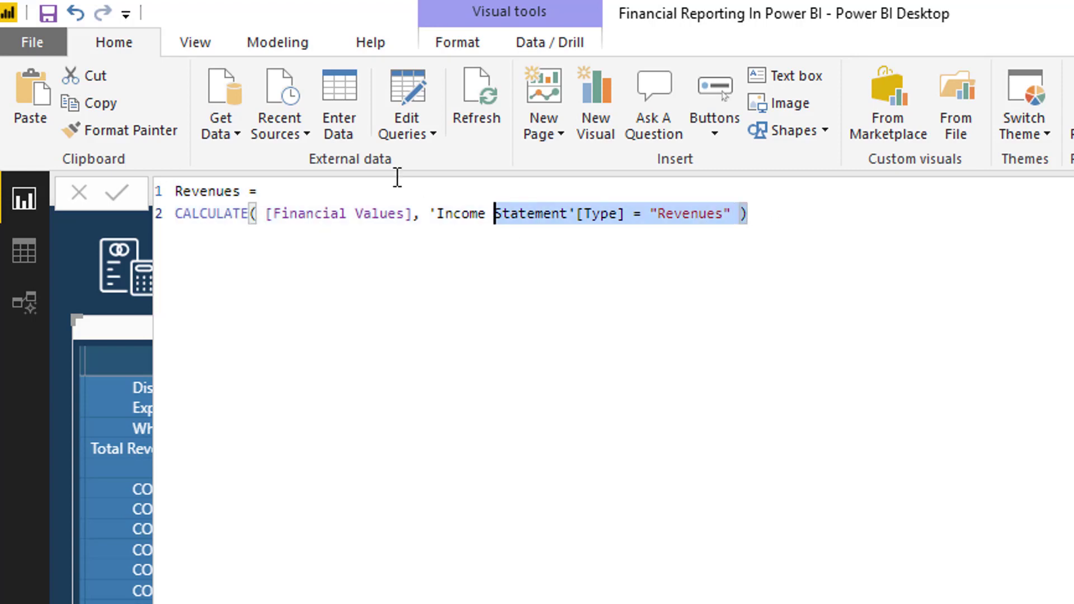
pyautogui.moveTo(398, 178); pyautogui.dragTo(168, 191)
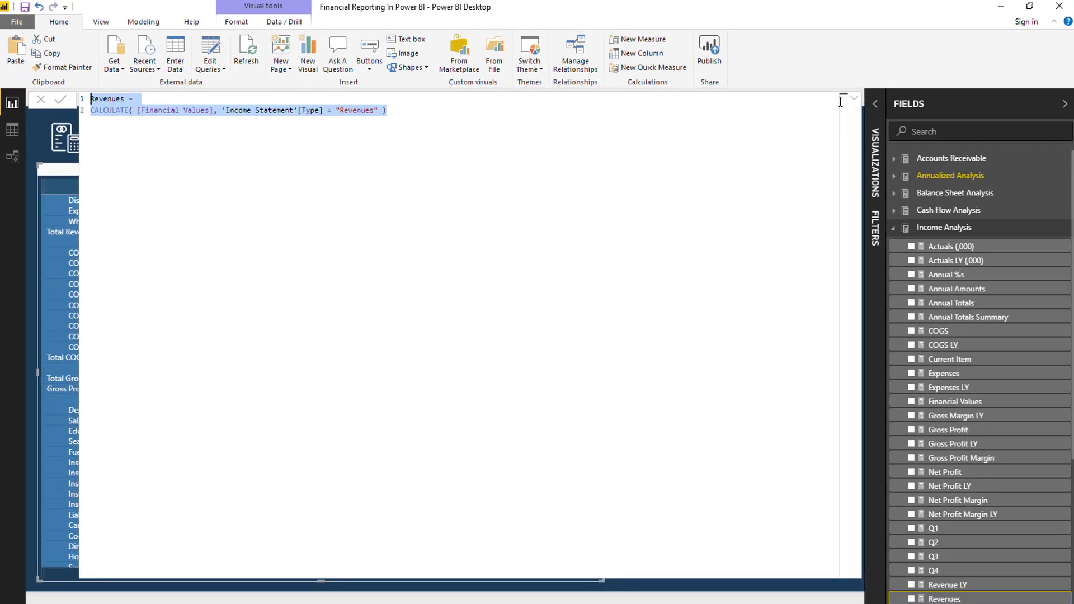
pyautogui.click(854, 99)
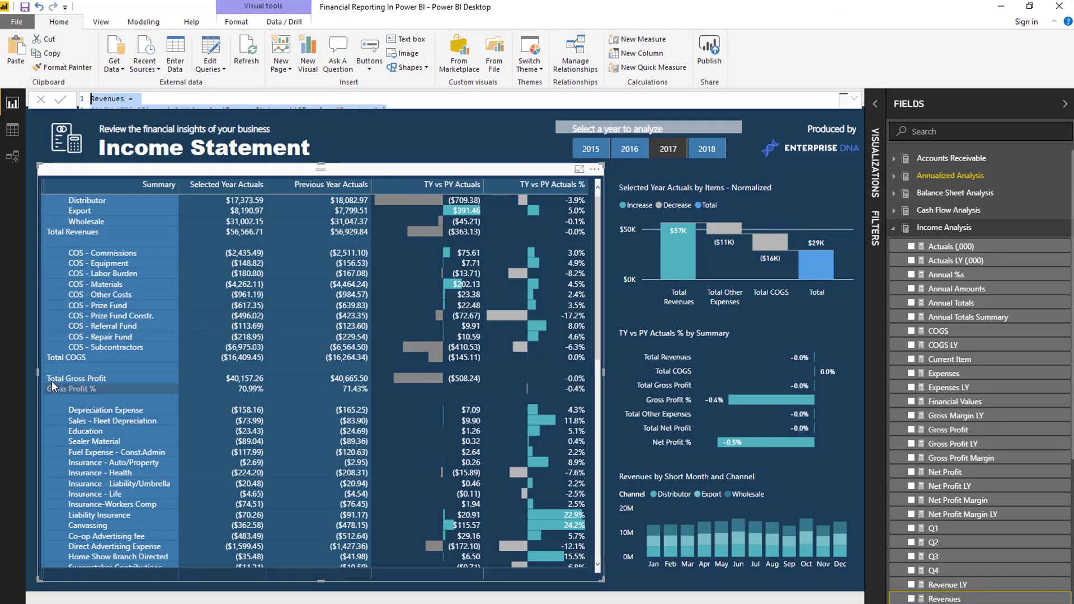
# Open the COGS measure and highlight its full formula.
pyautogui.click(960, 339)
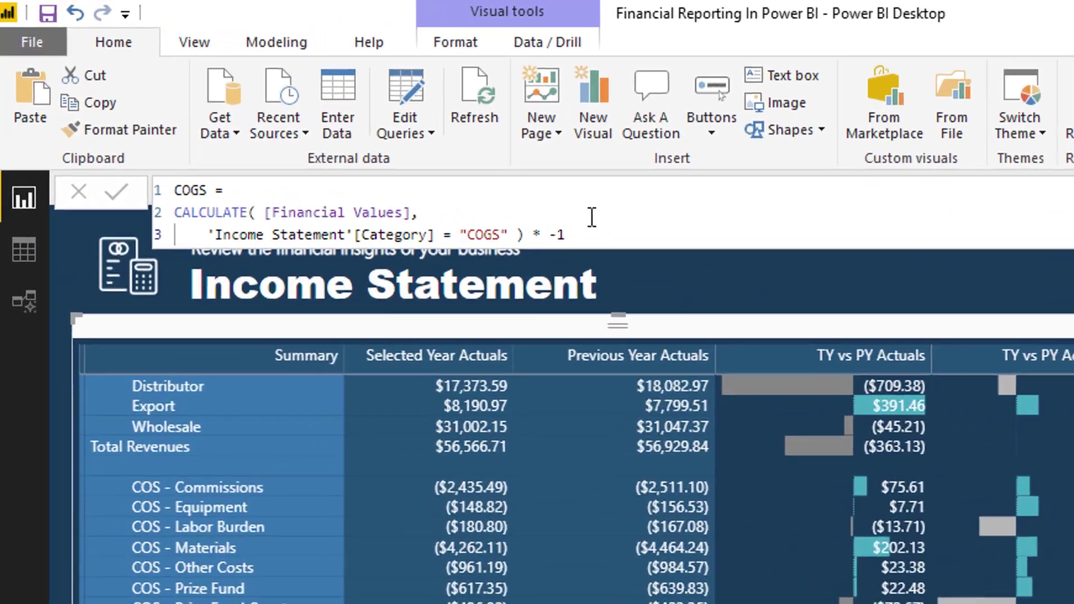
pyautogui.moveTo(304, 121); pyautogui.dragTo(255, 122)
pyautogui.moveTo(368, 226); pyautogui.dragTo(173, 190)
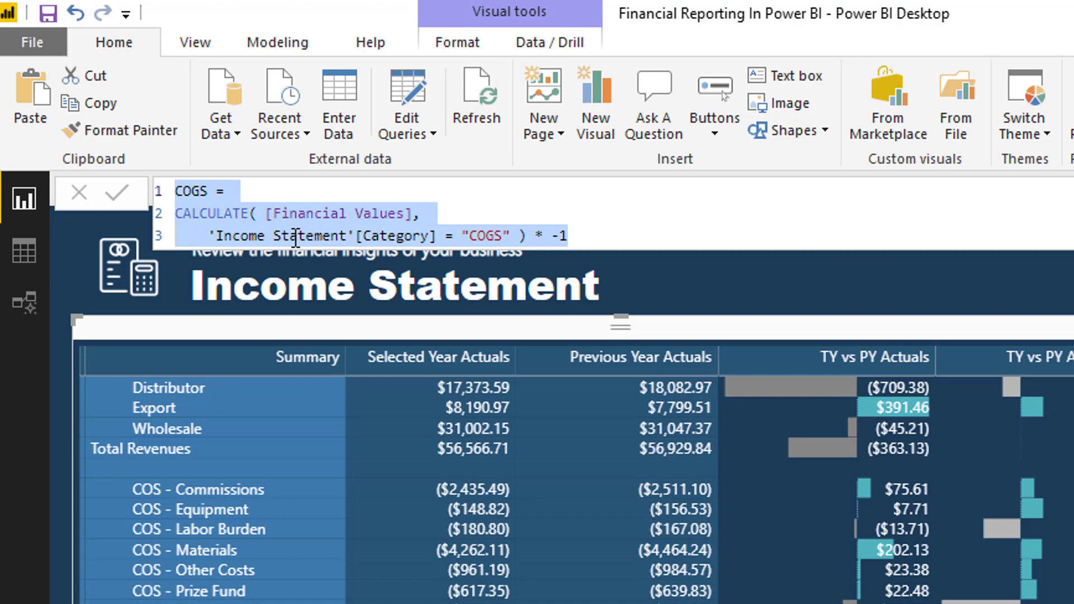
pyautogui.click(608, 229)
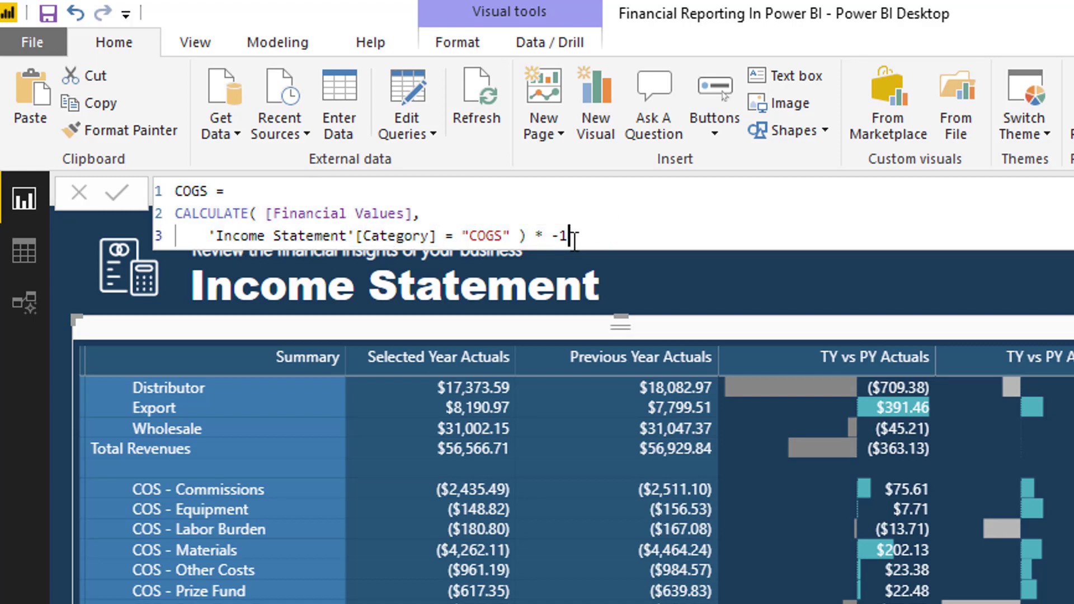
pyautogui.moveTo(576, 236); pyautogui.dragTo(190, 178)
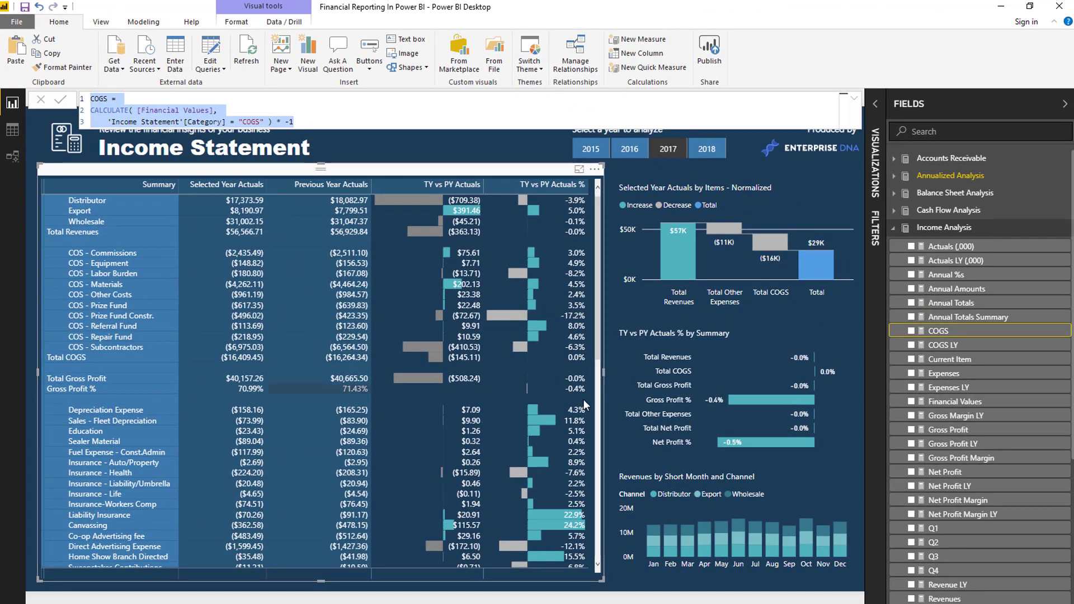
# Show the Gross Profit formula and the Gross Profit Margin formula DIVIDE( [Gross Profit], [Revenues], 0 ).
pyautogui.click(965, 430)
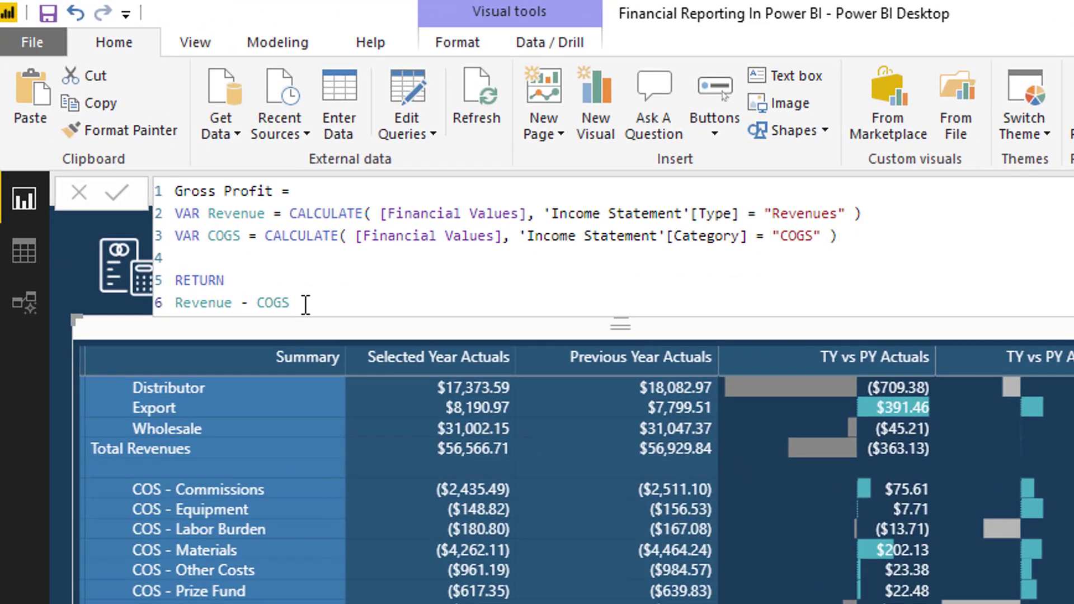
pyautogui.moveTo(305, 303); pyautogui.dragTo(173, 193)
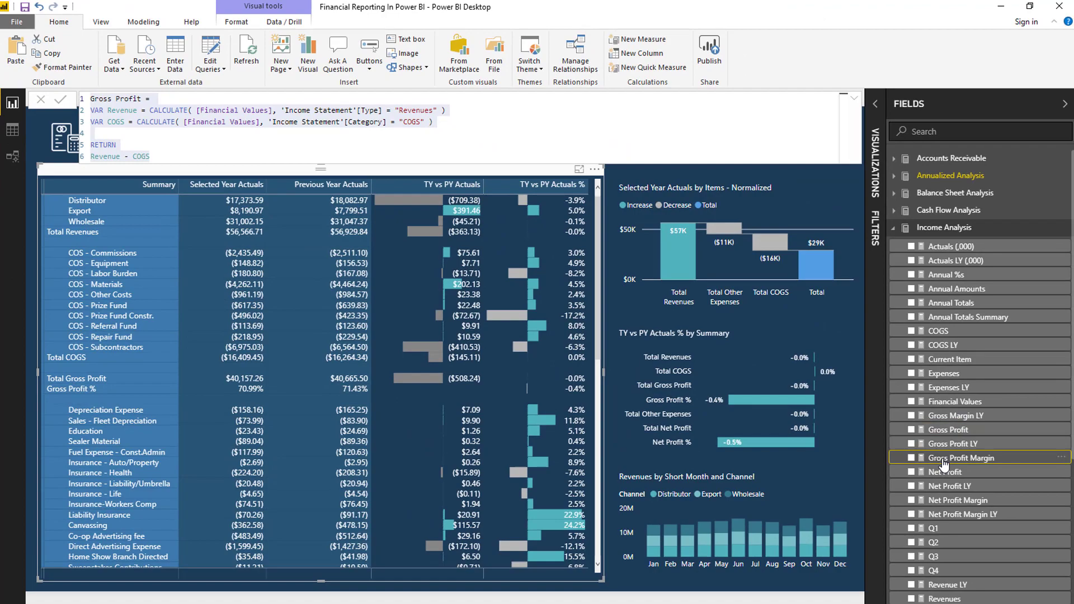
pyautogui.click(994, 482)
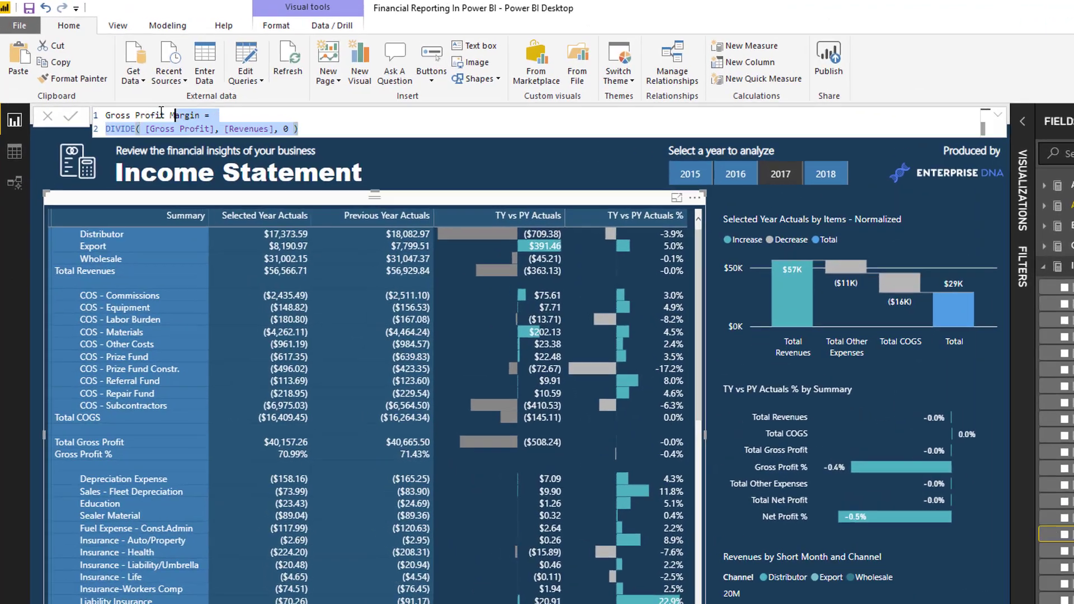
pyautogui.moveTo(161, 112); pyautogui.dragTo(104, 113)
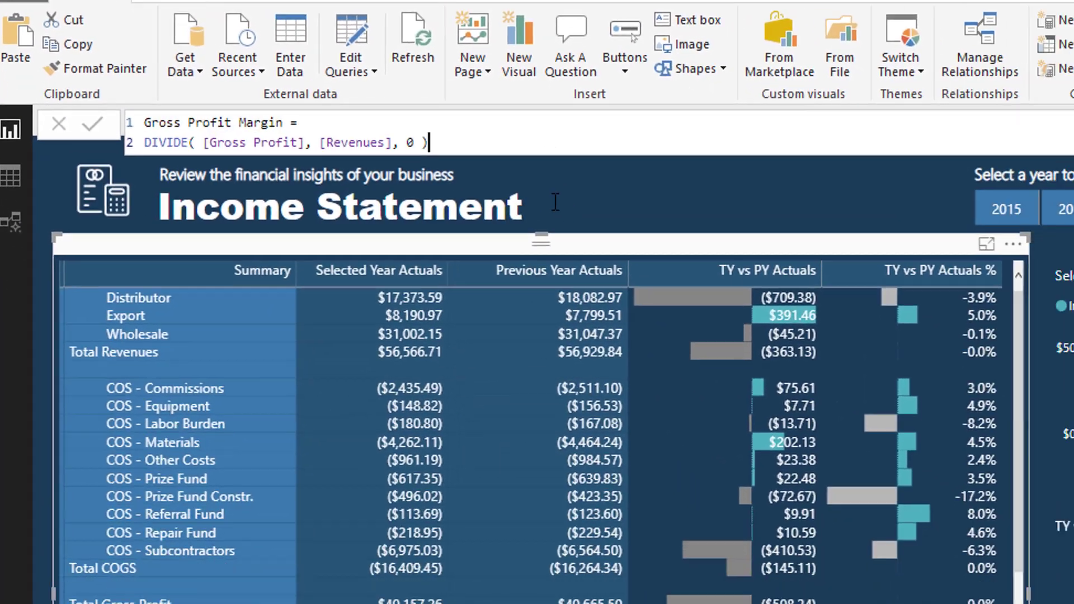
pyautogui.scroll(-3, 392, 559)
pyautogui.scroll(-10, 225, 319)
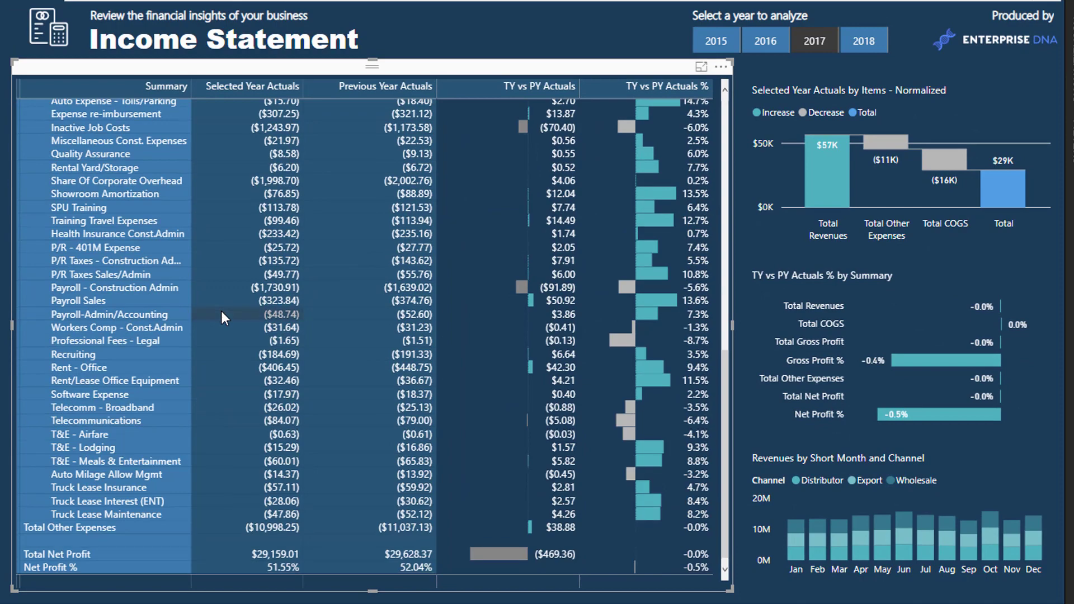
pyautogui.scroll(10, 221, 309)
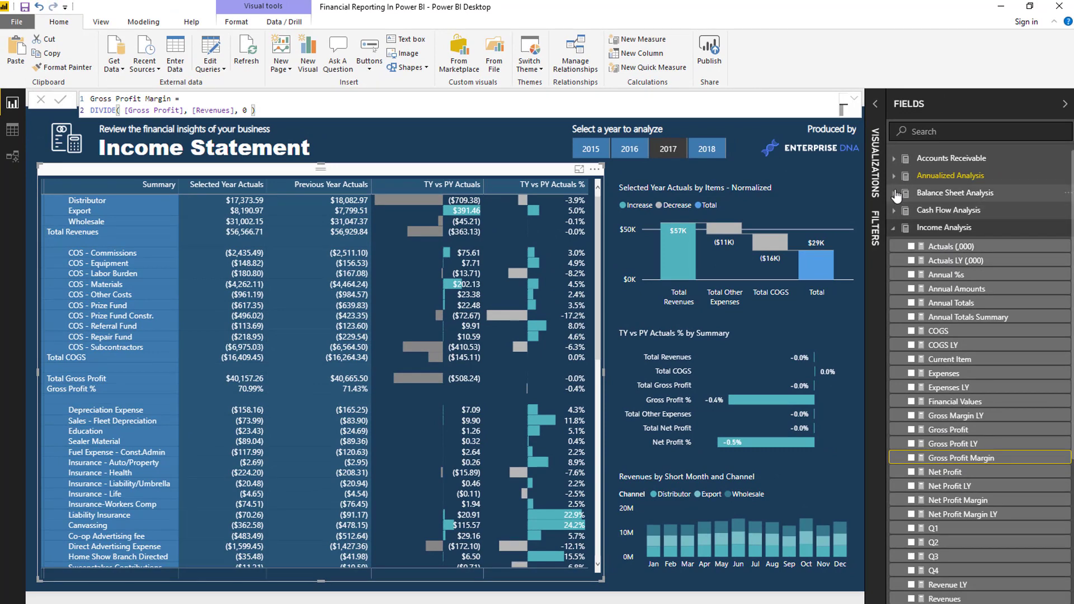
# Open Selected Year Actuals under Annualized Analysis and highlight its SWITCH( TRUE() line and CurrentItem.
pyautogui.click(894, 228)
pyautogui.click(893, 176)
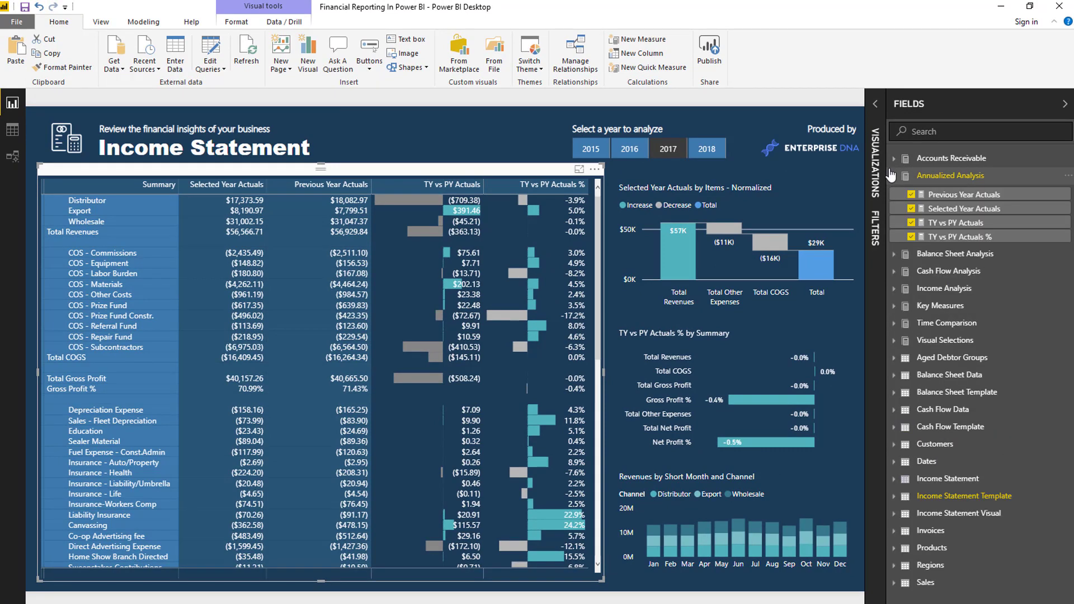
pyautogui.click(964, 208)
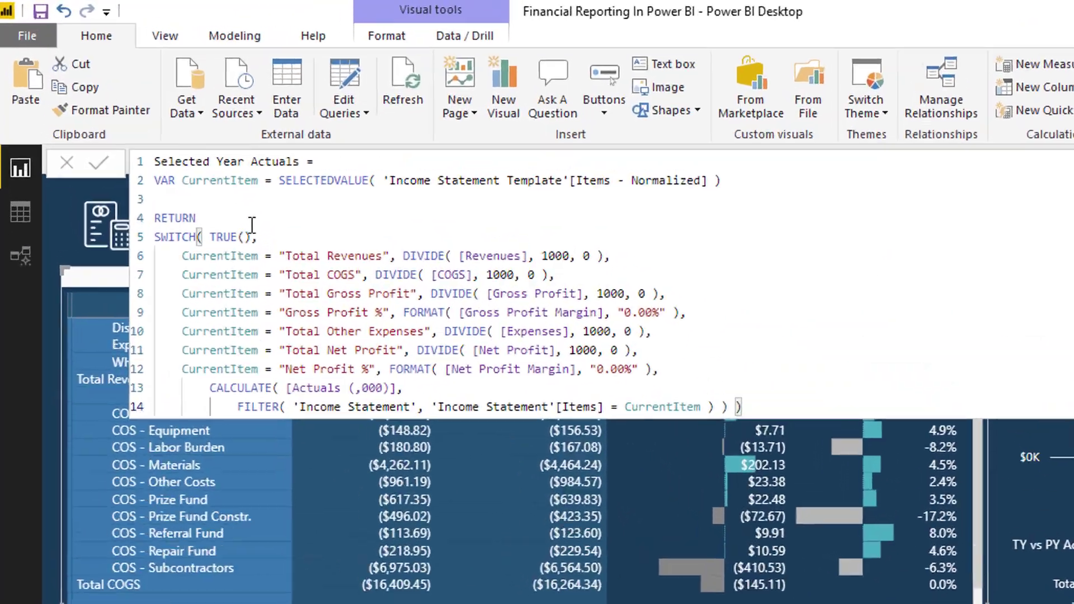
pyautogui.moveTo(256, 237); pyautogui.dragTo(39, 215)
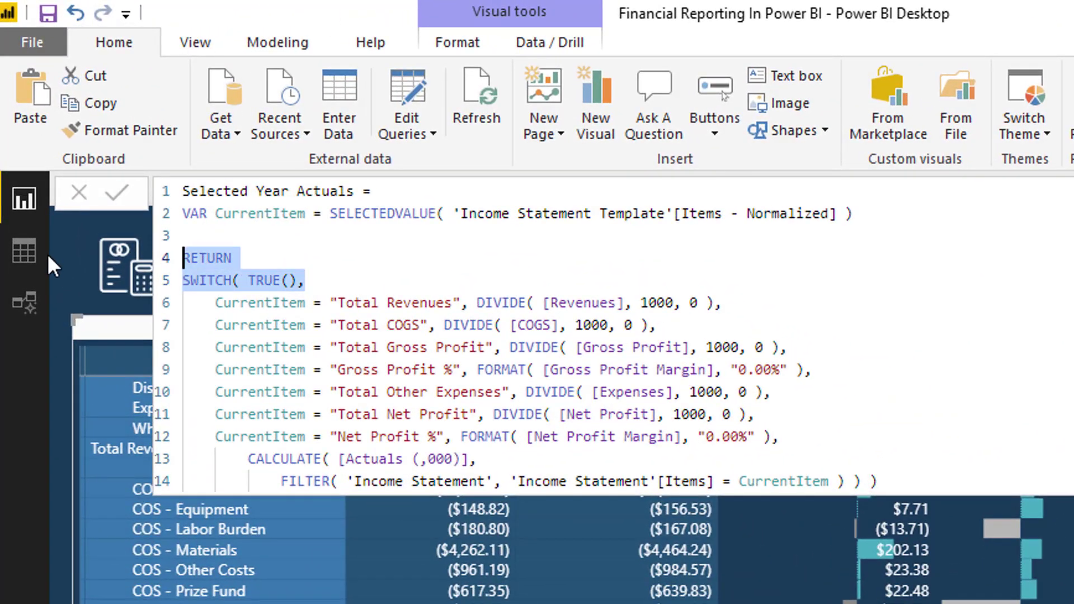
pyautogui.moveTo(48, 254); pyautogui.dragTo(59, 277)
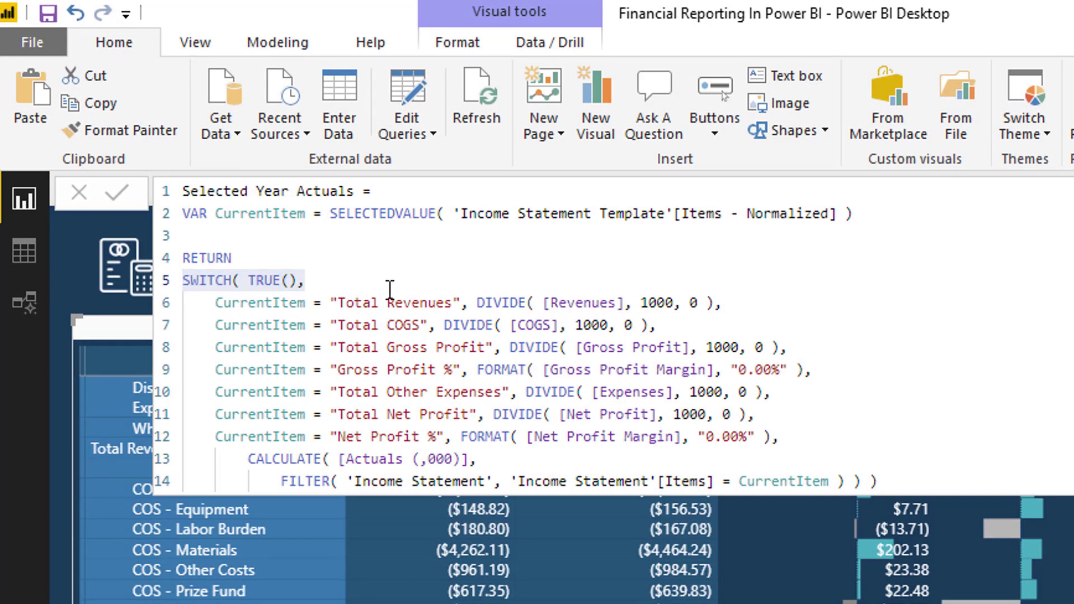
pyautogui.click(336, 284)
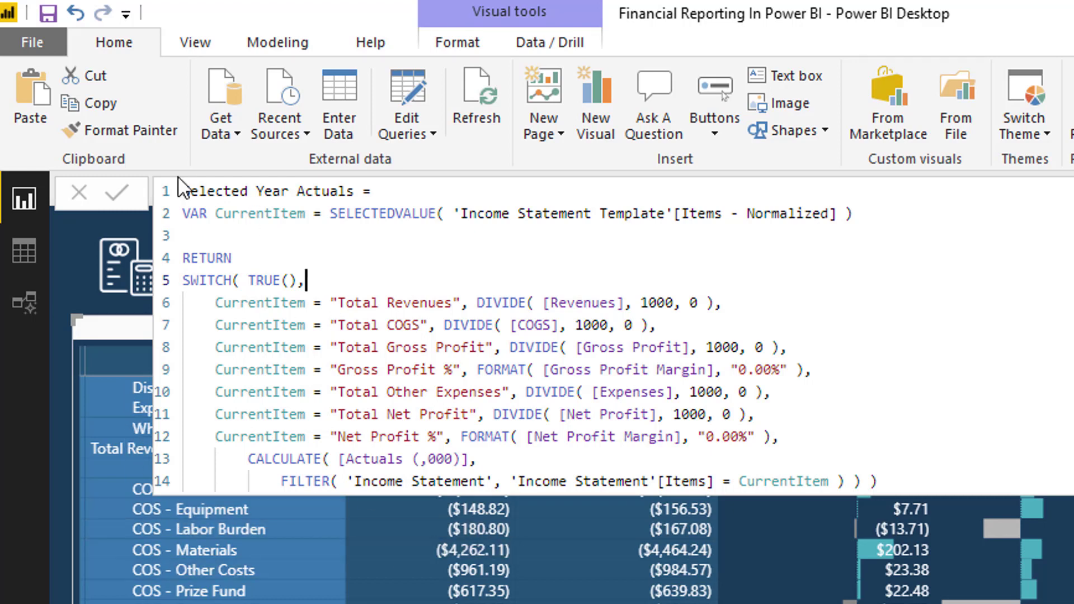
pyautogui.click(216, 213)
pyautogui.keyDown('shift'); pyautogui.click(307, 216); pyautogui.keyUp('shift')
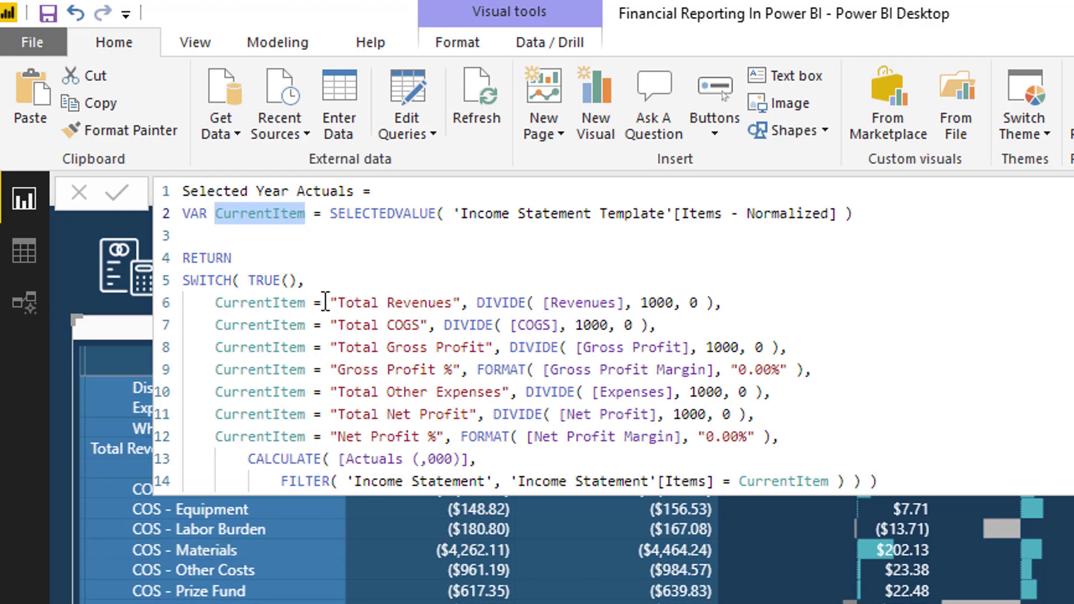
pyautogui.moveTo(333, 297); pyautogui.dragTo(464, 294)
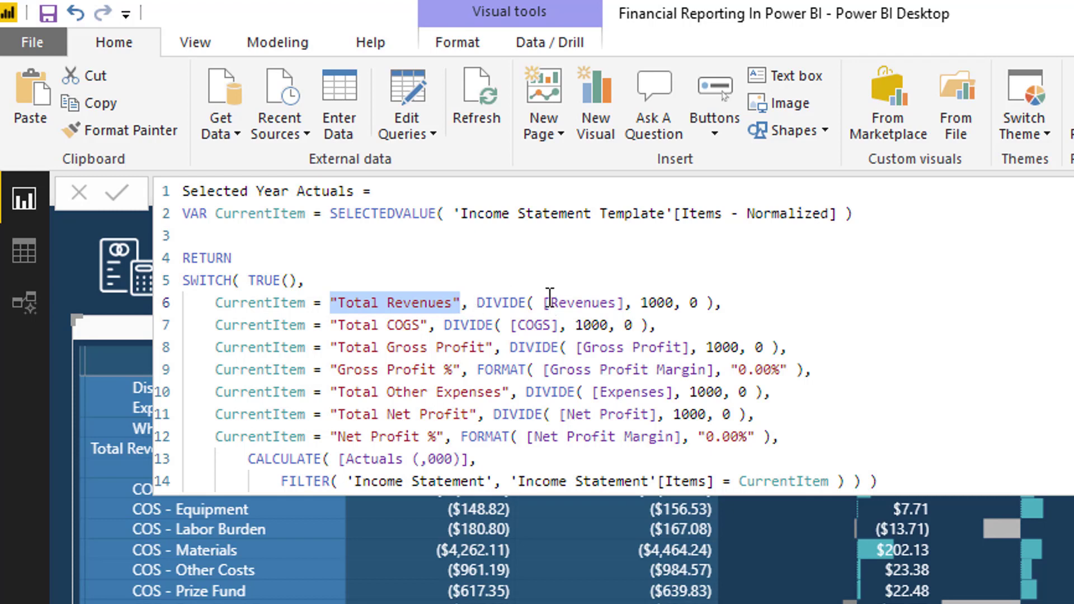
pyautogui.moveTo(544, 303); pyautogui.dragTo(626, 307)
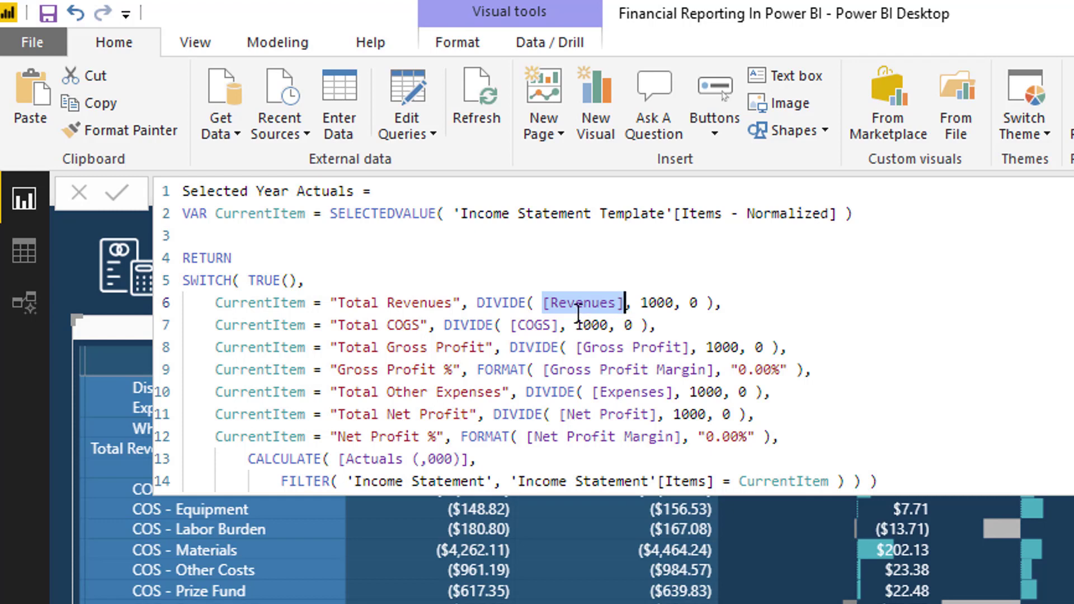
pyautogui.moveTo(476, 303); pyautogui.dragTo(540, 292)
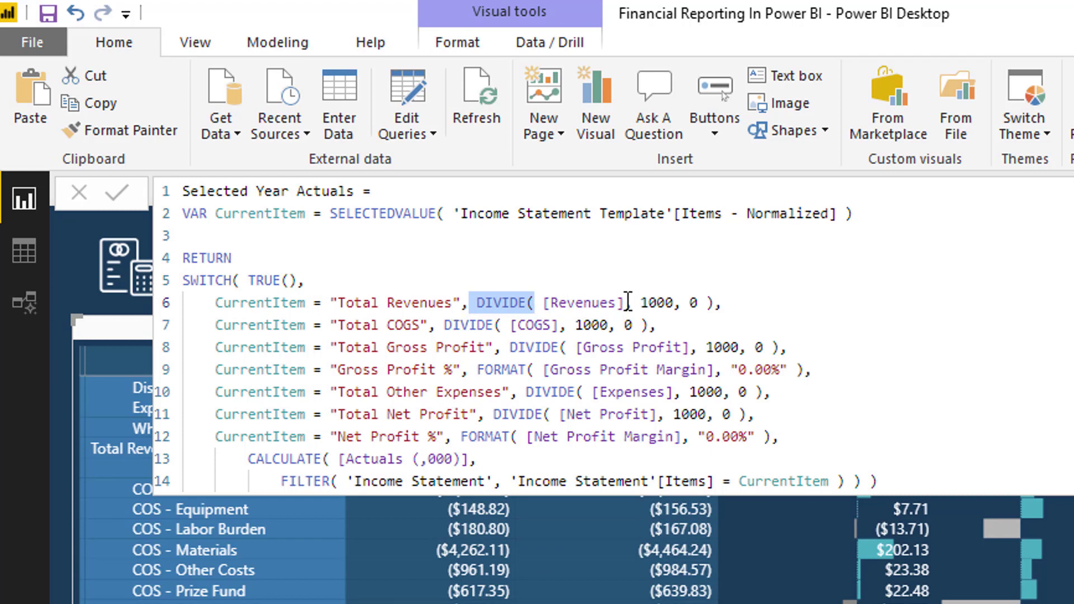
pyautogui.moveTo(627, 302); pyautogui.dragTo(543, 307)
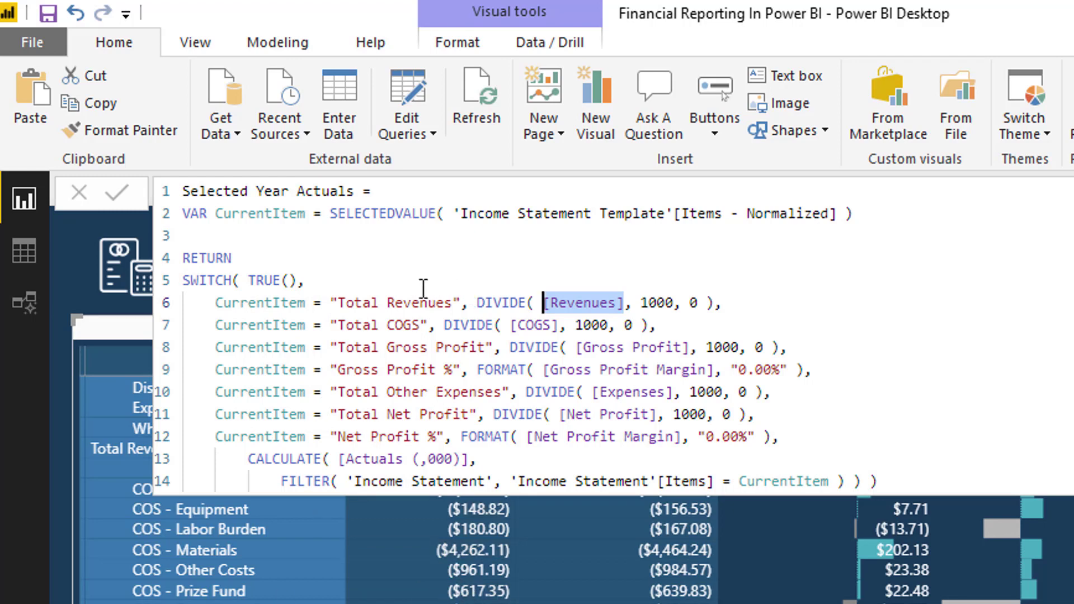
pyautogui.click(365, 303)
pyautogui.moveTo(379, 302); pyautogui.dragTo(429, 302)
pyautogui.moveTo(544, 302); pyautogui.dragTo(633, 298)
pyautogui.moveTo(387, 325); pyautogui.dragTo(495, 347)
pyautogui.moveTo(412, 369); pyautogui.dragTo(479, 370)
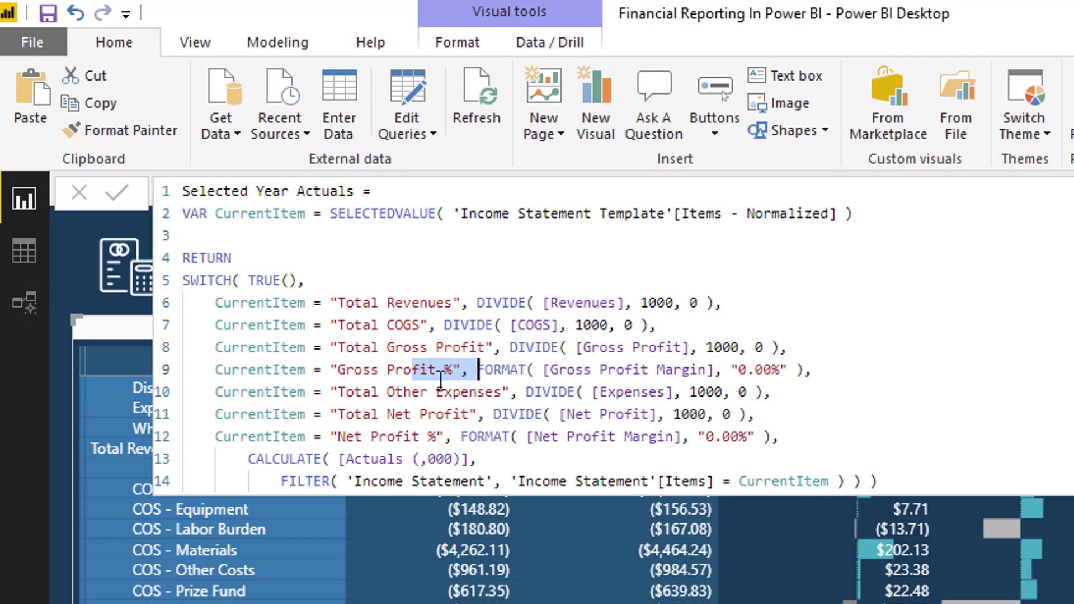
pyautogui.moveTo(412, 392); pyautogui.dragTo(526, 392)
pyautogui.moveTo(363, 414); pyautogui.dragTo(461, 414)
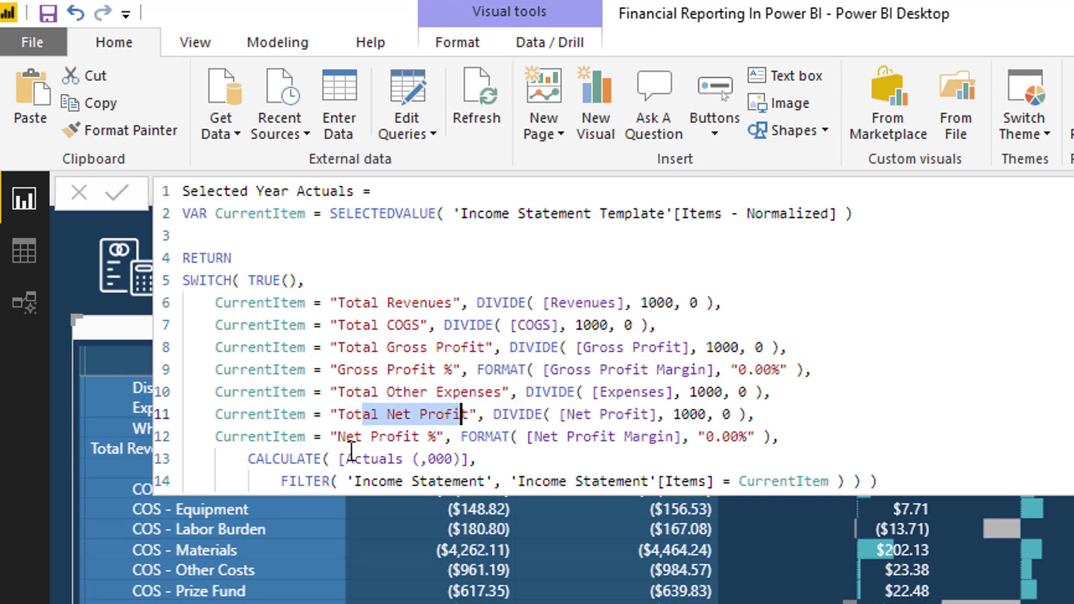
pyautogui.moveTo(371, 437); pyautogui.dragTo(494, 440)
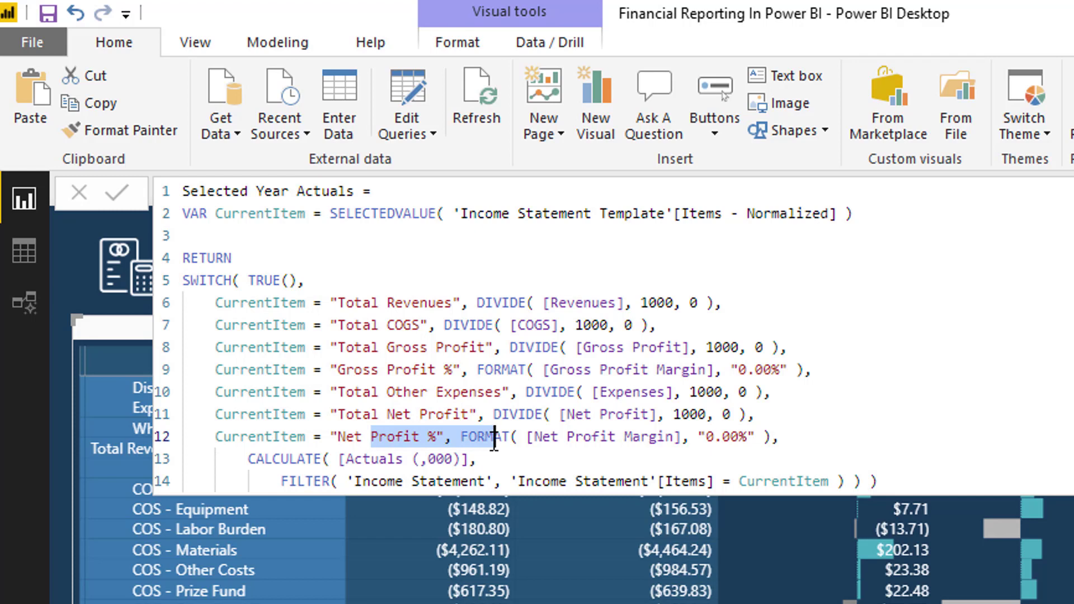
pyautogui.moveTo(371, 303); pyautogui.dragTo(469, 303)
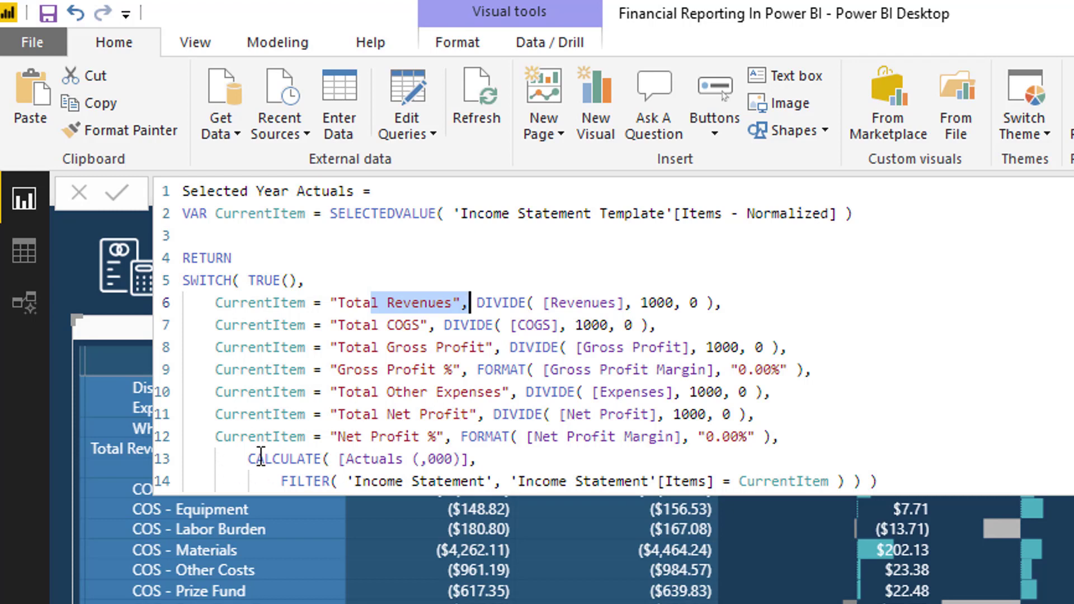
pyautogui.moveTo(248, 459); pyautogui.dragTo(942, 484)
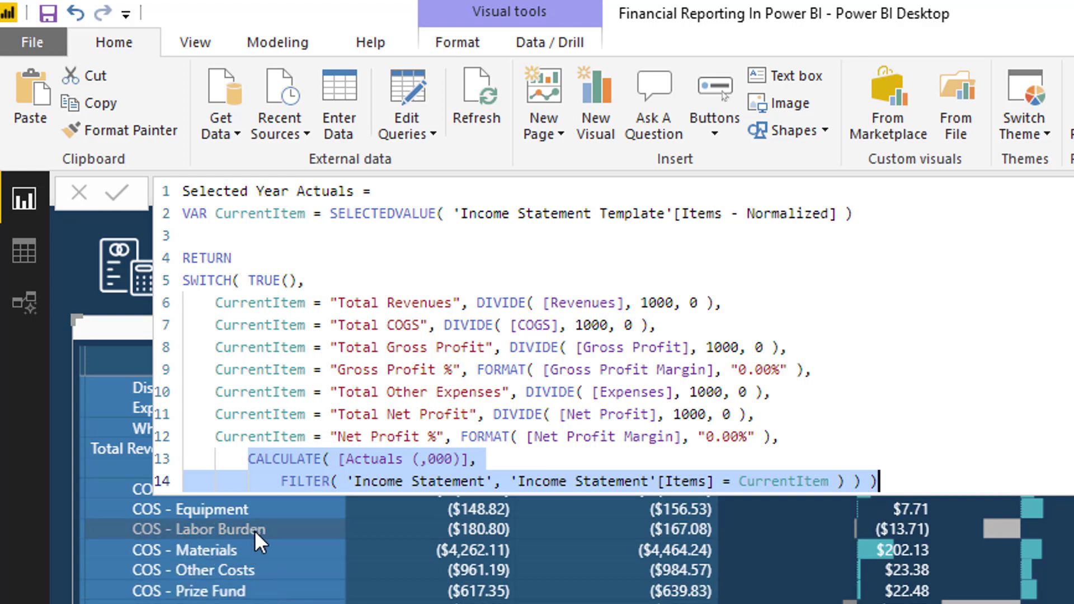
# Scroll the matrix down to Total Net Profit $29,159.01 and Net Profit % 51.55%.
pyautogui.scroll(-5, 254, 531)
pyautogui.scroll(-1, 255, 537)
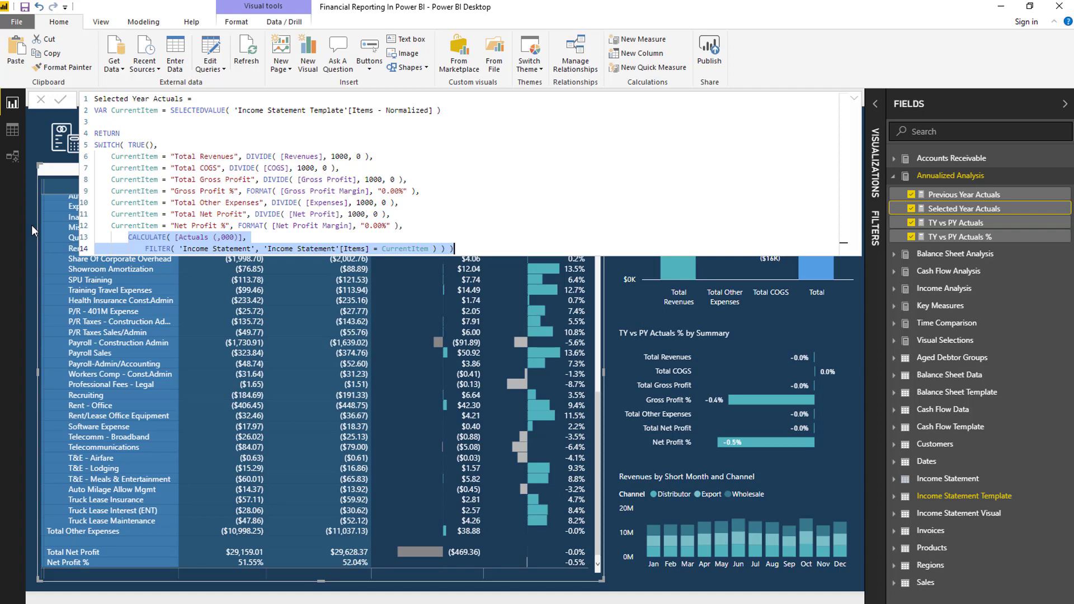
pyautogui.moveTo(159, 144); pyautogui.dragTo(93, 134)
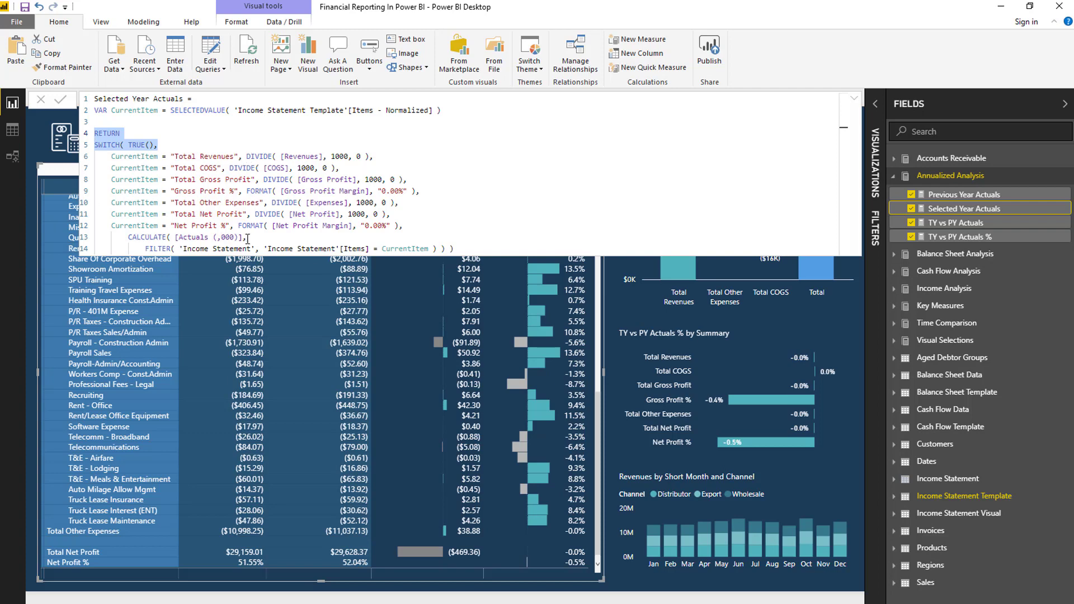
pyautogui.moveTo(123, 237); pyautogui.dragTo(229, 237)
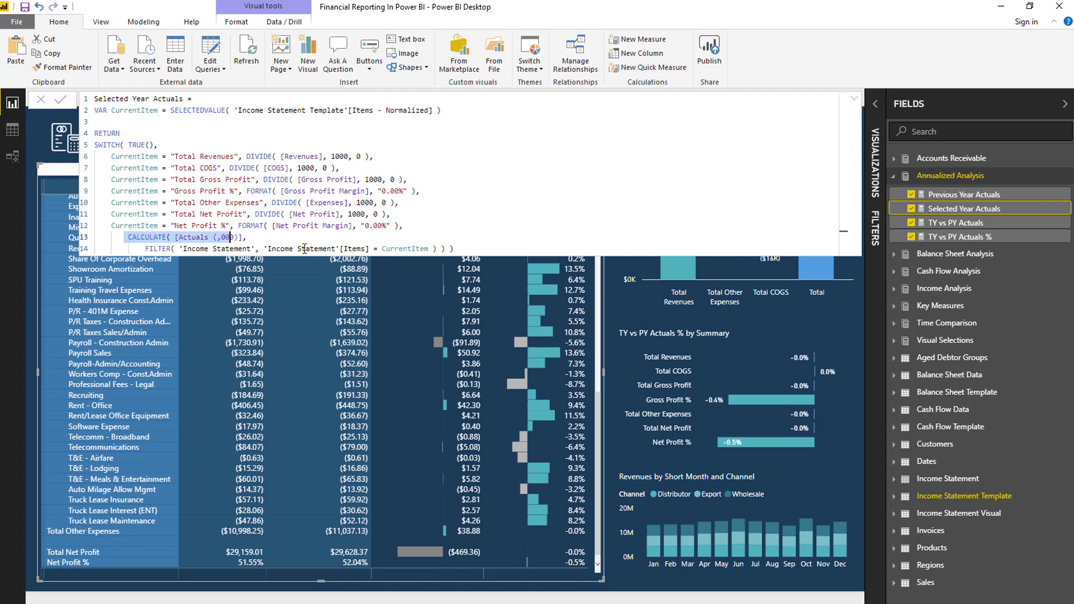
pyautogui.moveTo(303, 248); pyautogui.dragTo(468, 250)
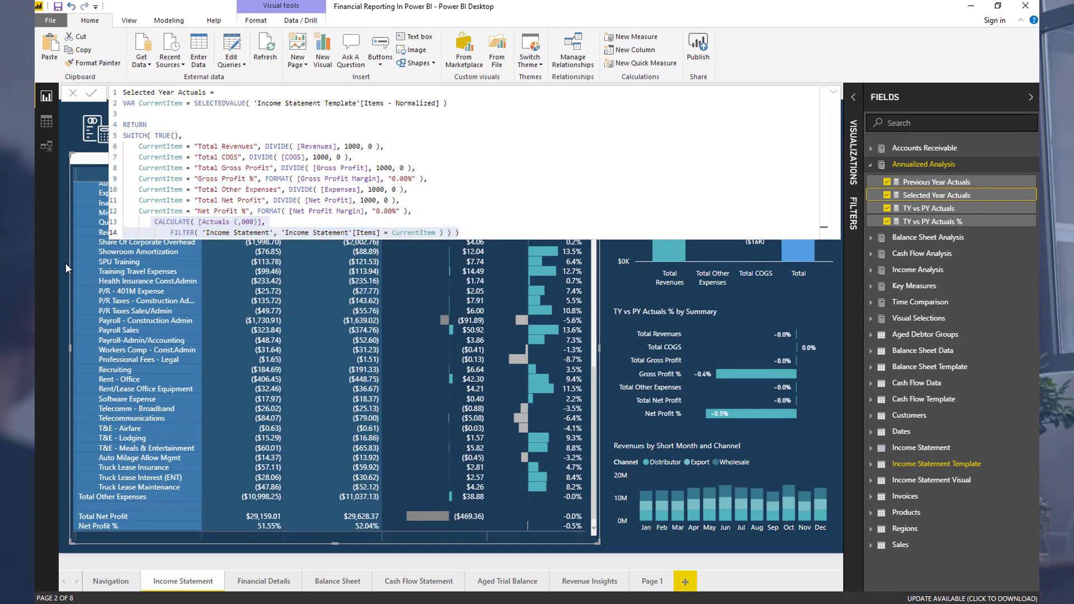
# Close the Selected Year Actuals formula and deselect the matrix via empty canvas space.
pyautogui.click(65, 263)
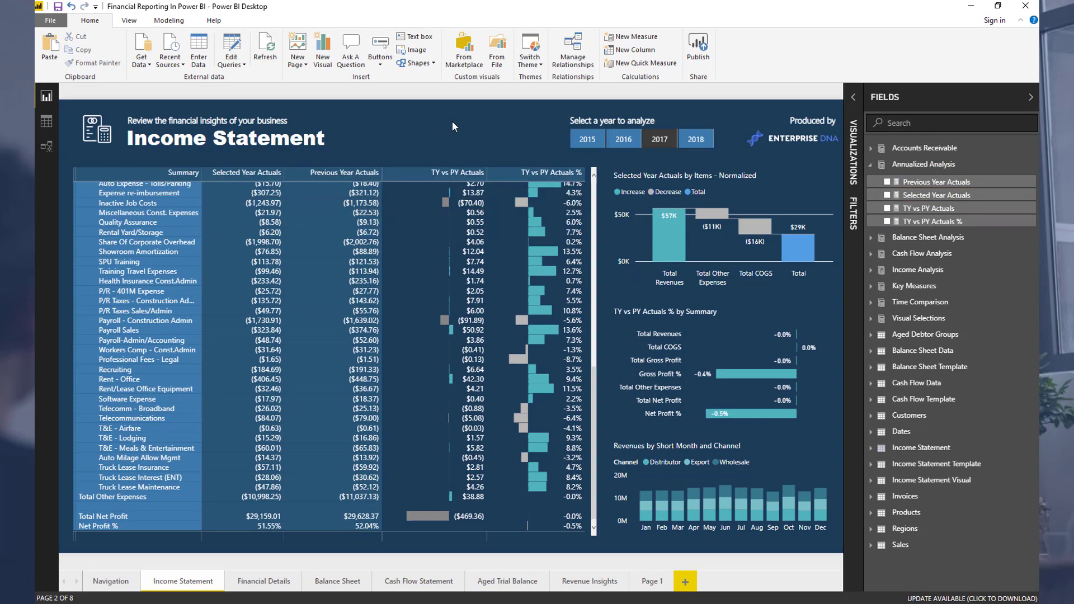